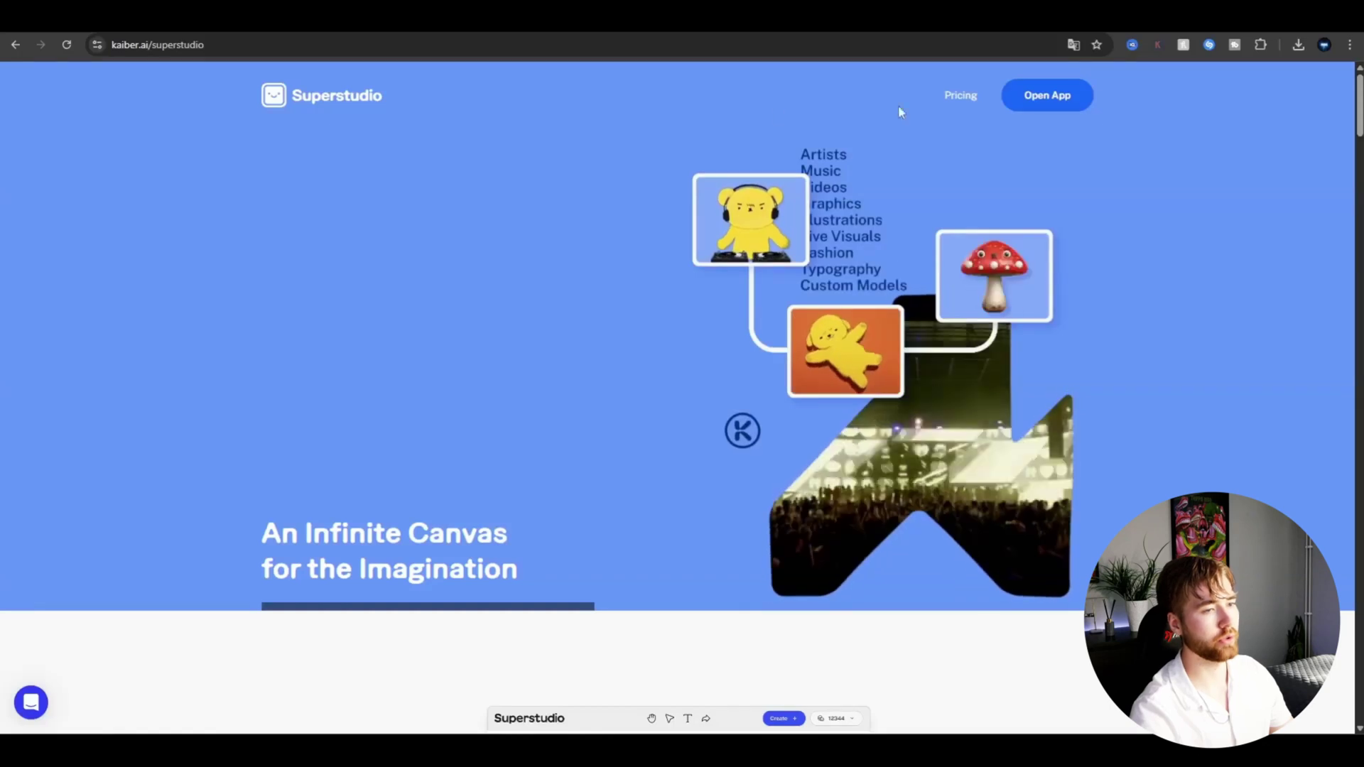
- Open the Superstudio app from its landing page and centre the existing Video Flow on the canvas
left_click(1047, 95)
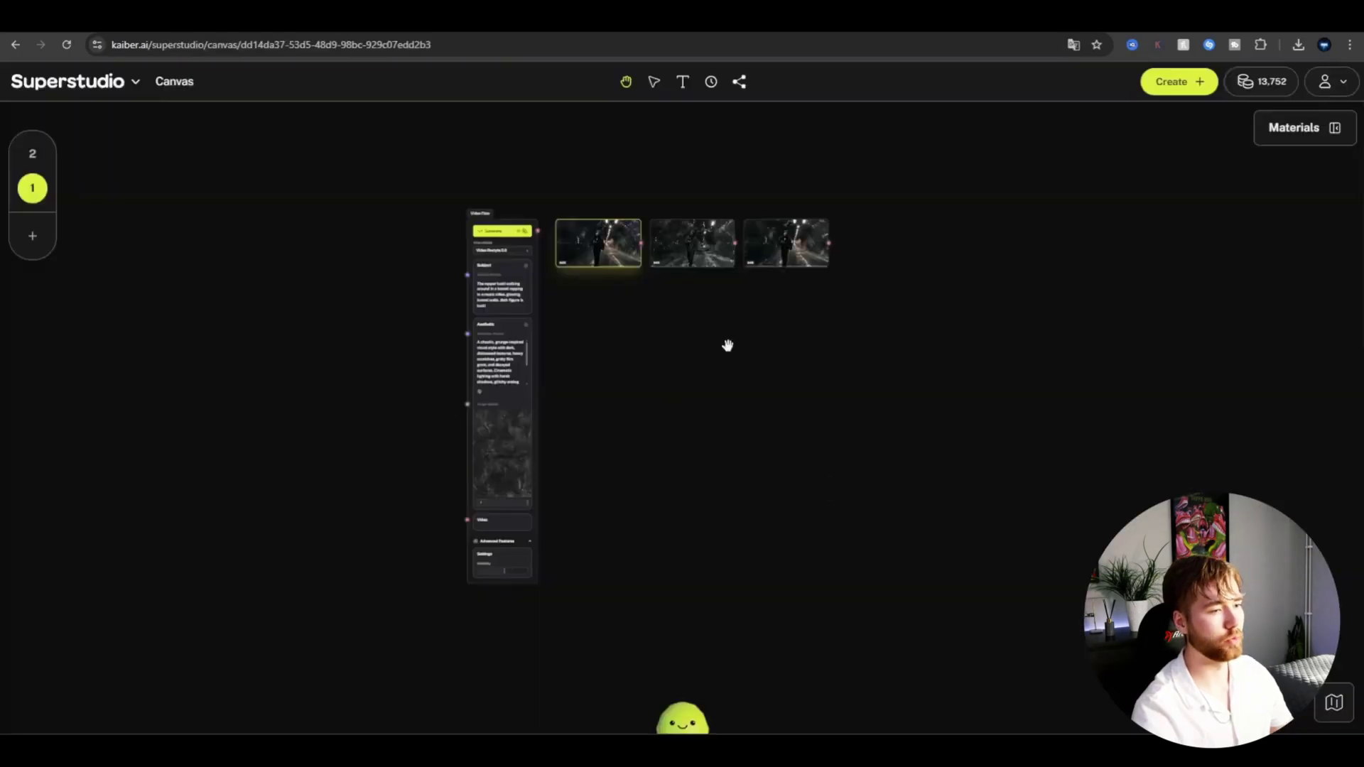
left_click_drag(645, 381, 934, 434)
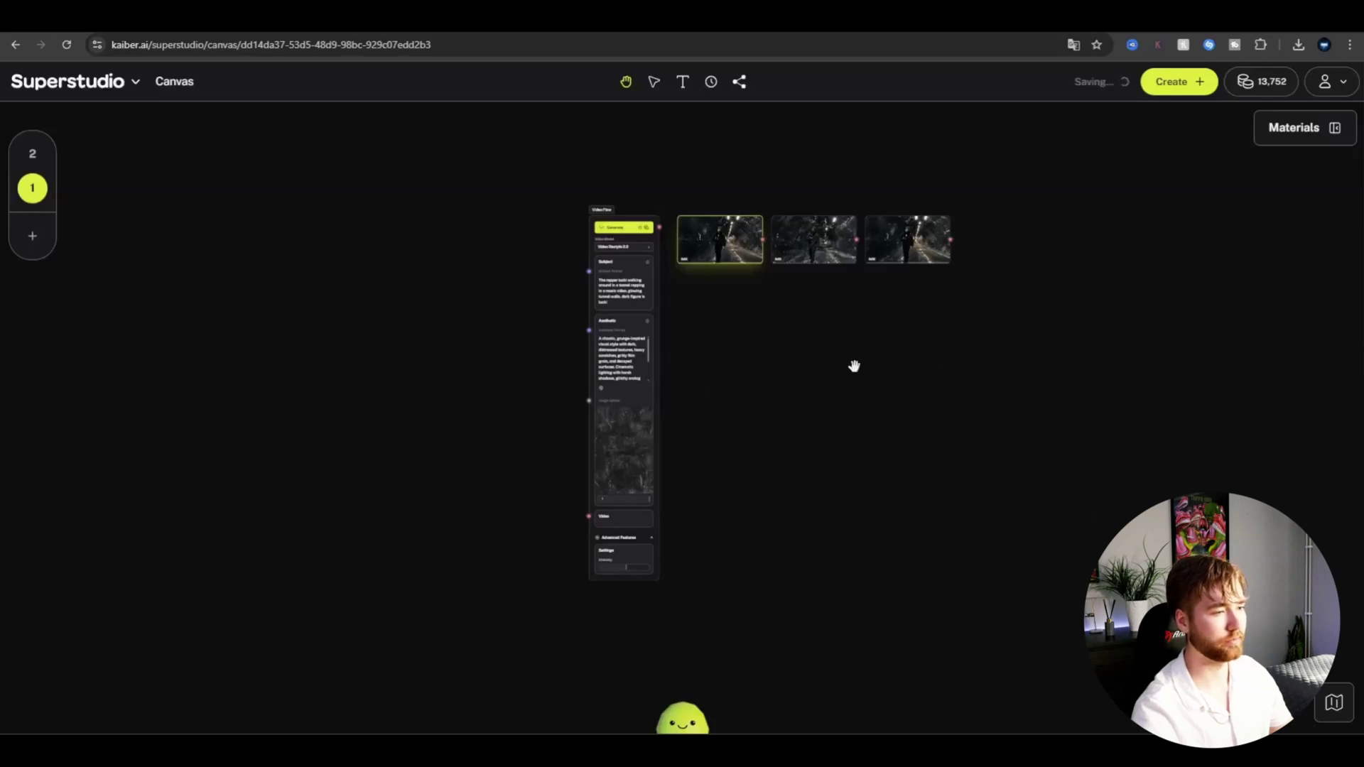
left_click_drag(663, 247, 718, 345)
left_click_drag(903, 537, 851, 489)
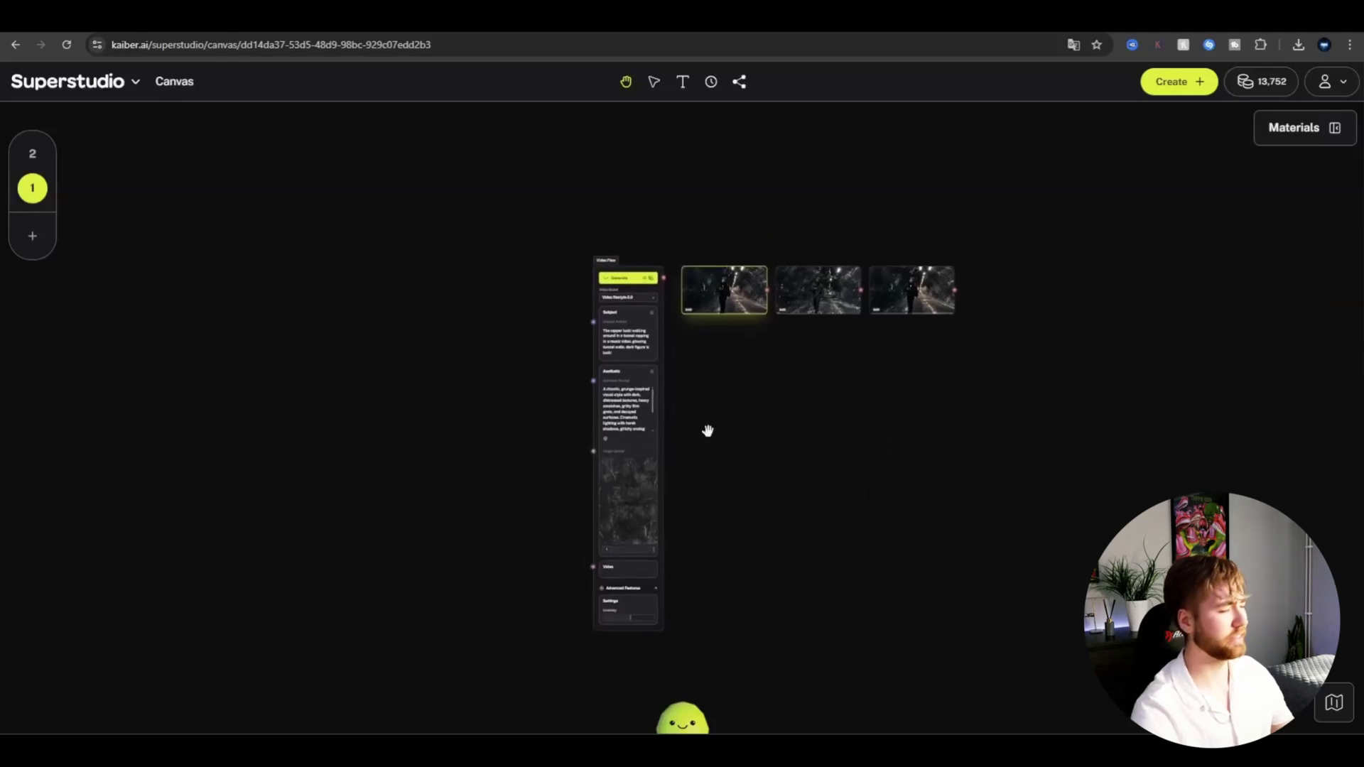
- Open the Generative Typography canvas from the Creative Templates and duplicate it as an editable copy
left_click(131, 83)
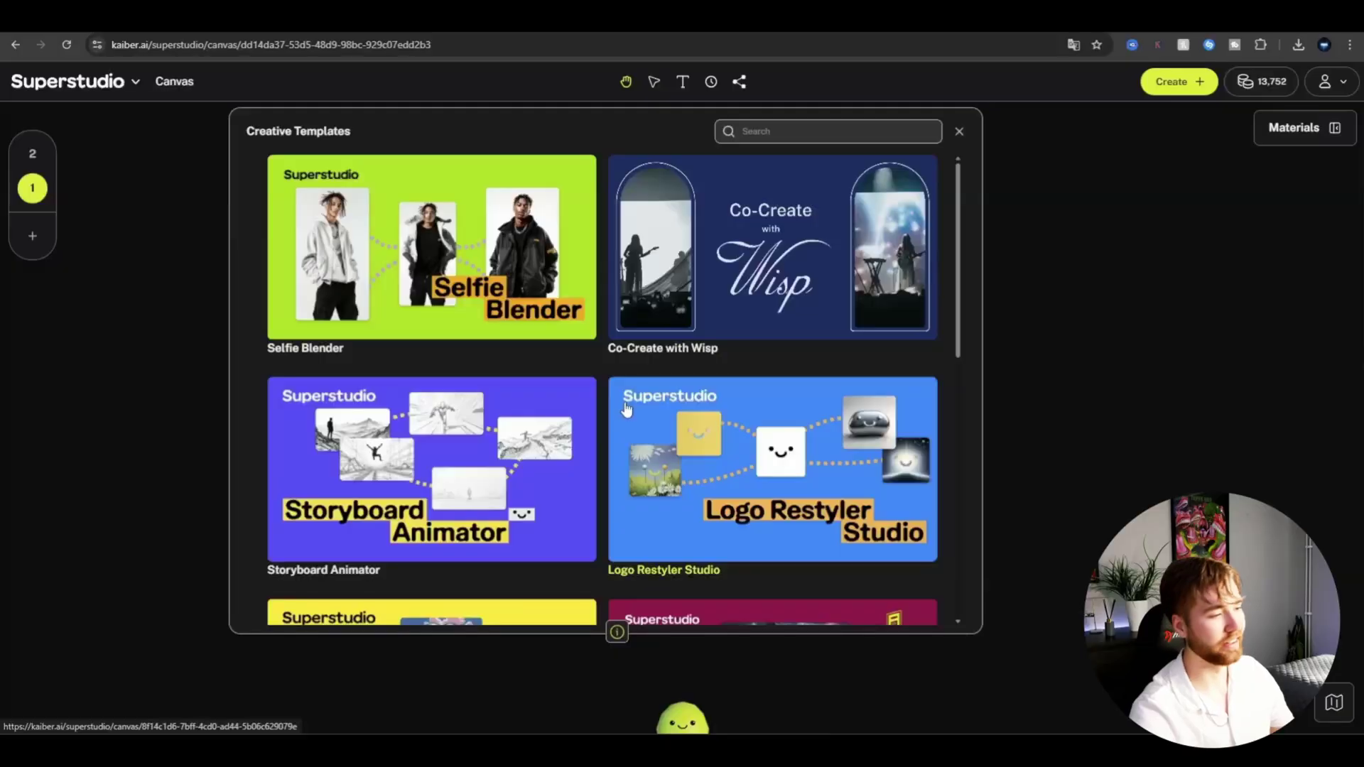
scroll(648, 403, "down", 4)
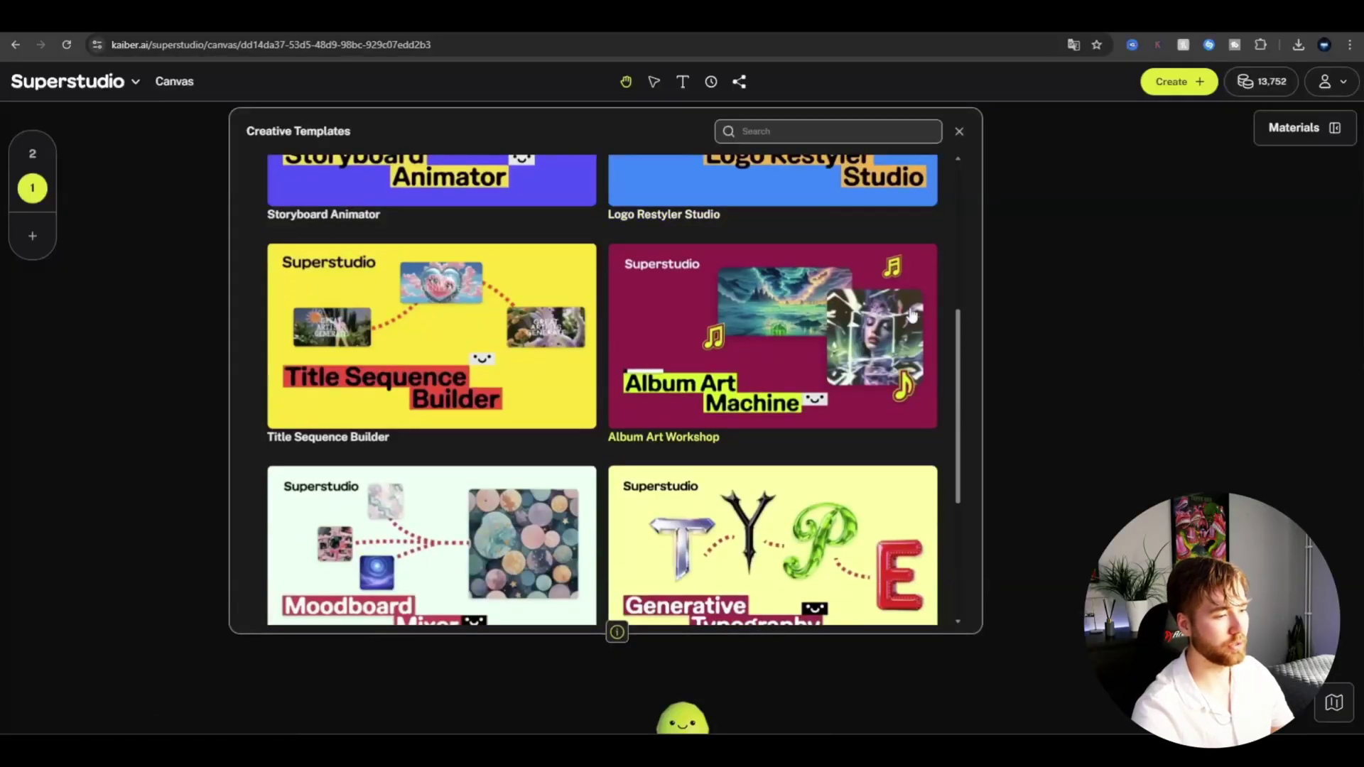
scroll(912, 316, "down", 3)
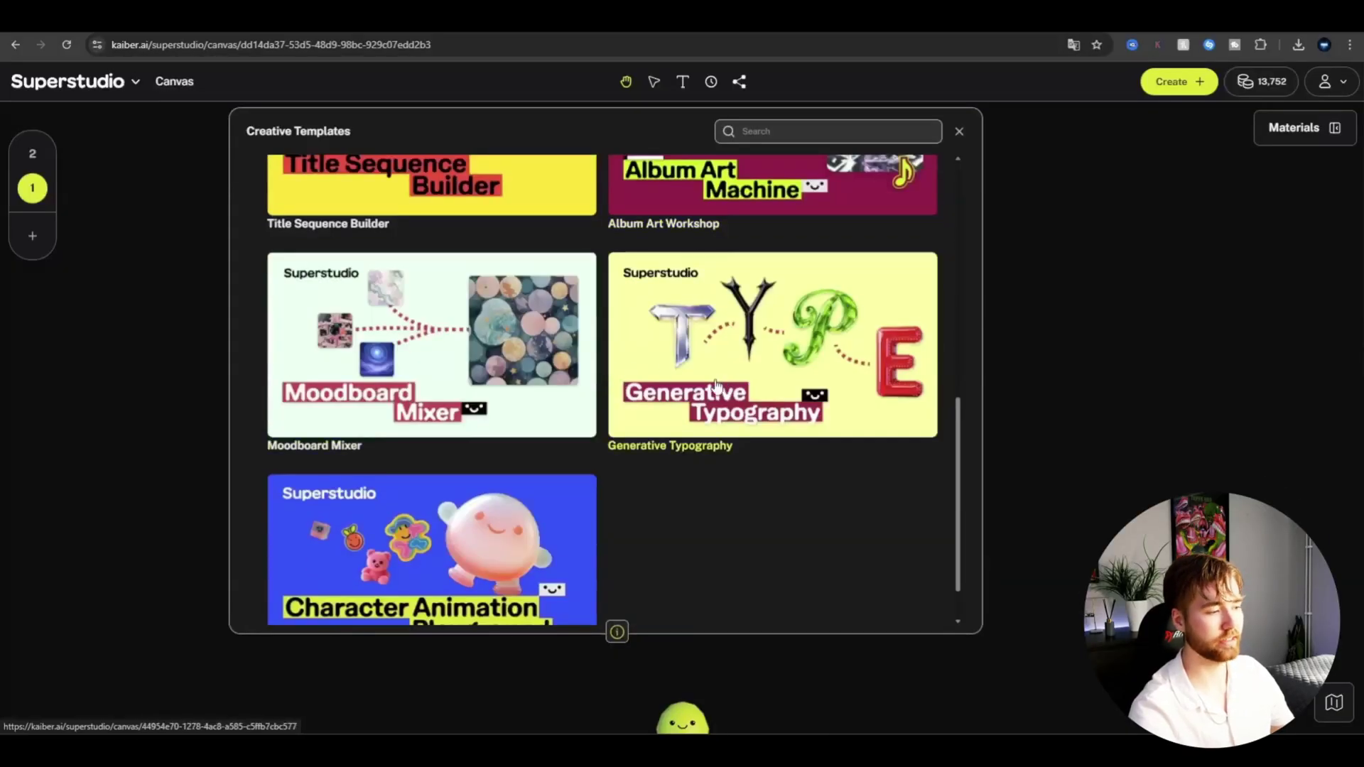
scroll(708, 386, "down", 1)
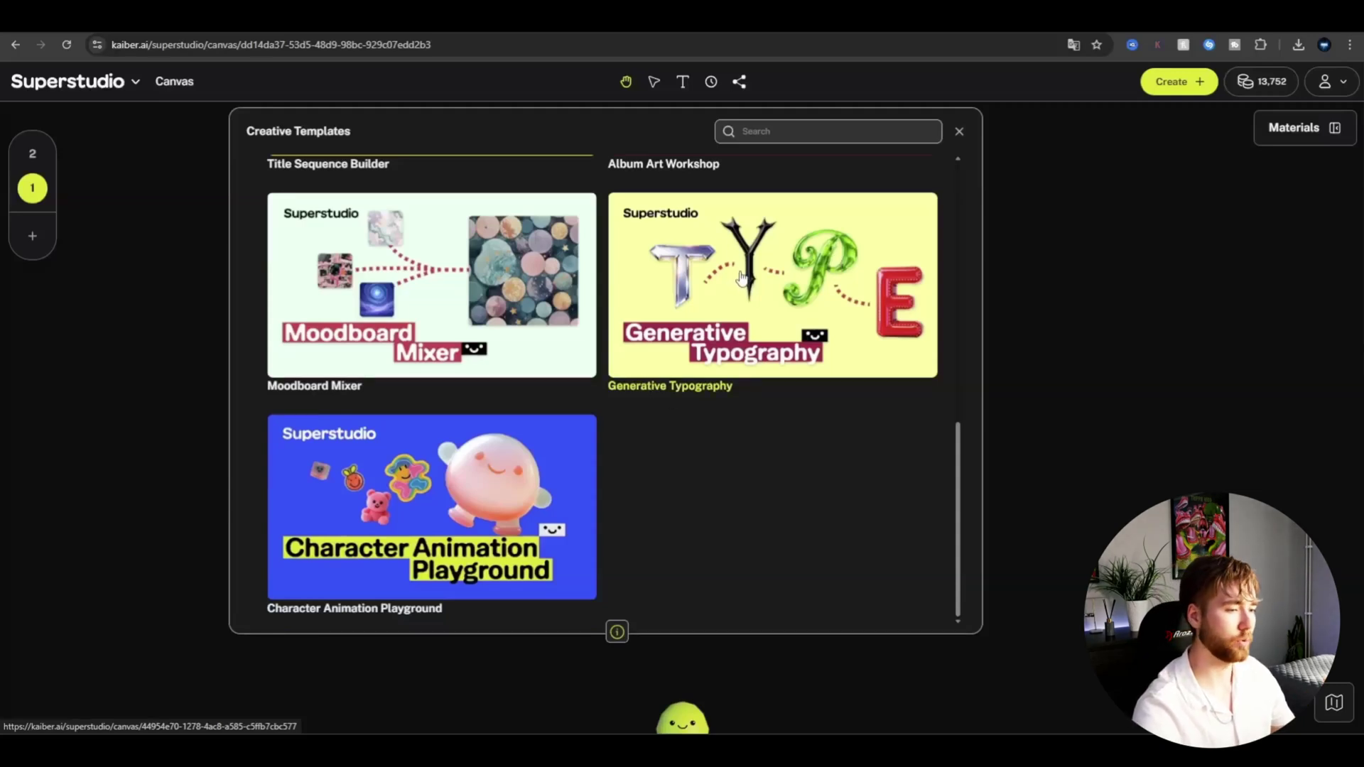
left_click(759, 311)
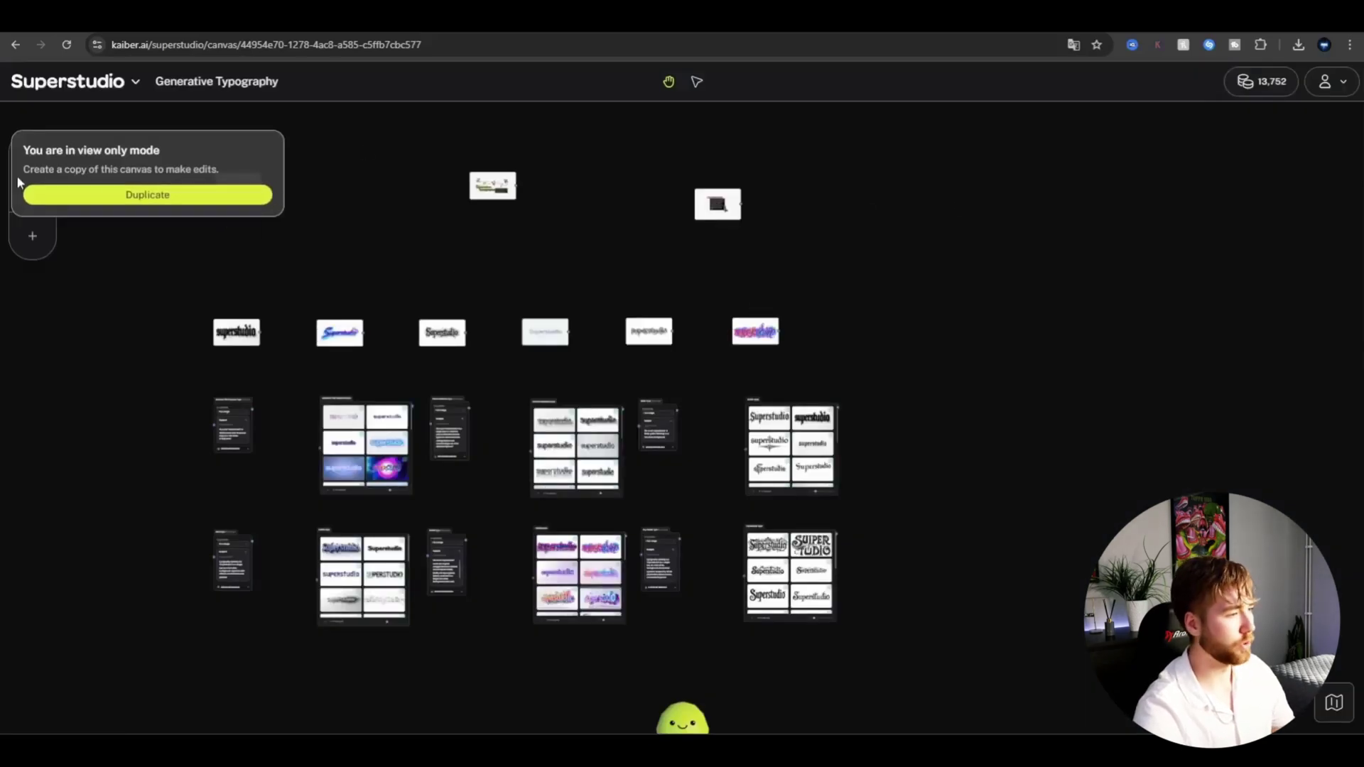
left_click(146, 197)
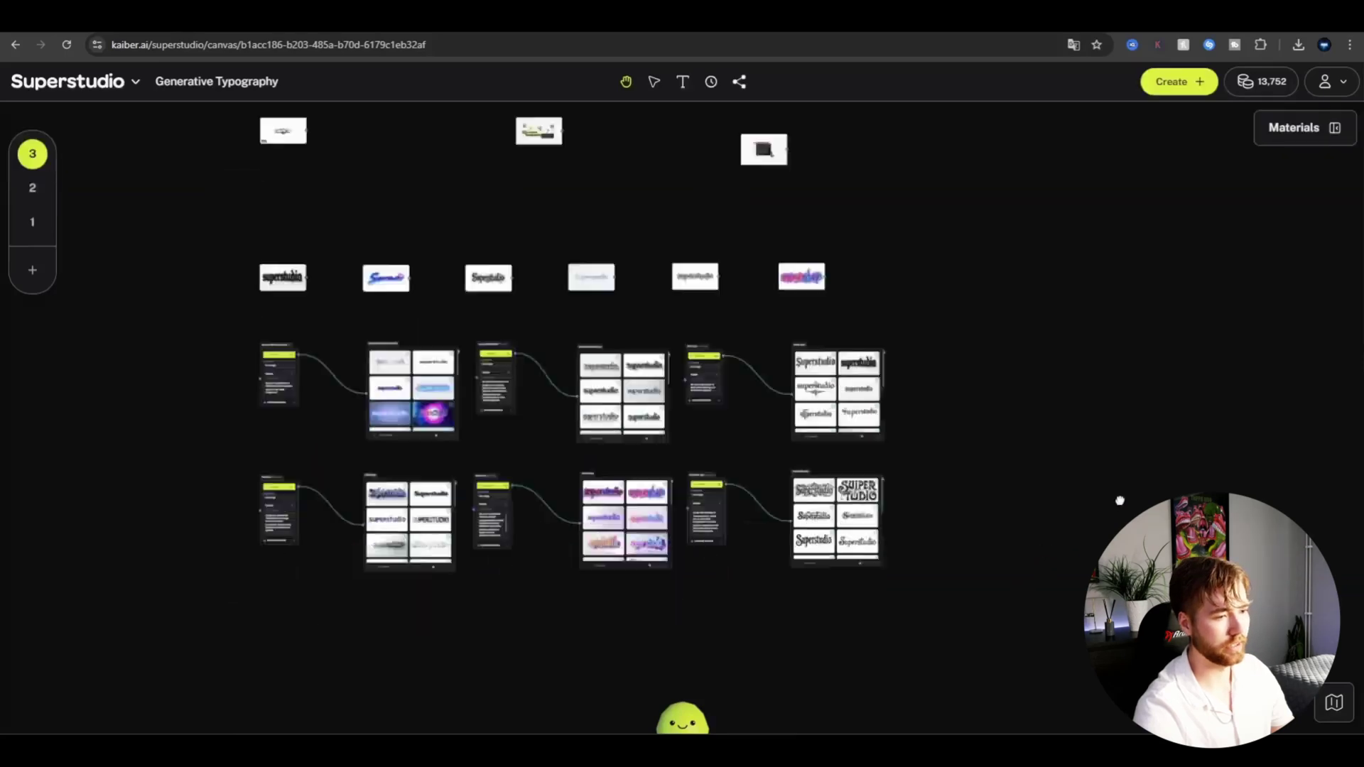
- Examine the Animated Title Sequence, Chrome Reflective, Gothic, Bubble and Psychadelia type flows with their prompts and sample images
left_click_drag(1119, 500, 952, 501)
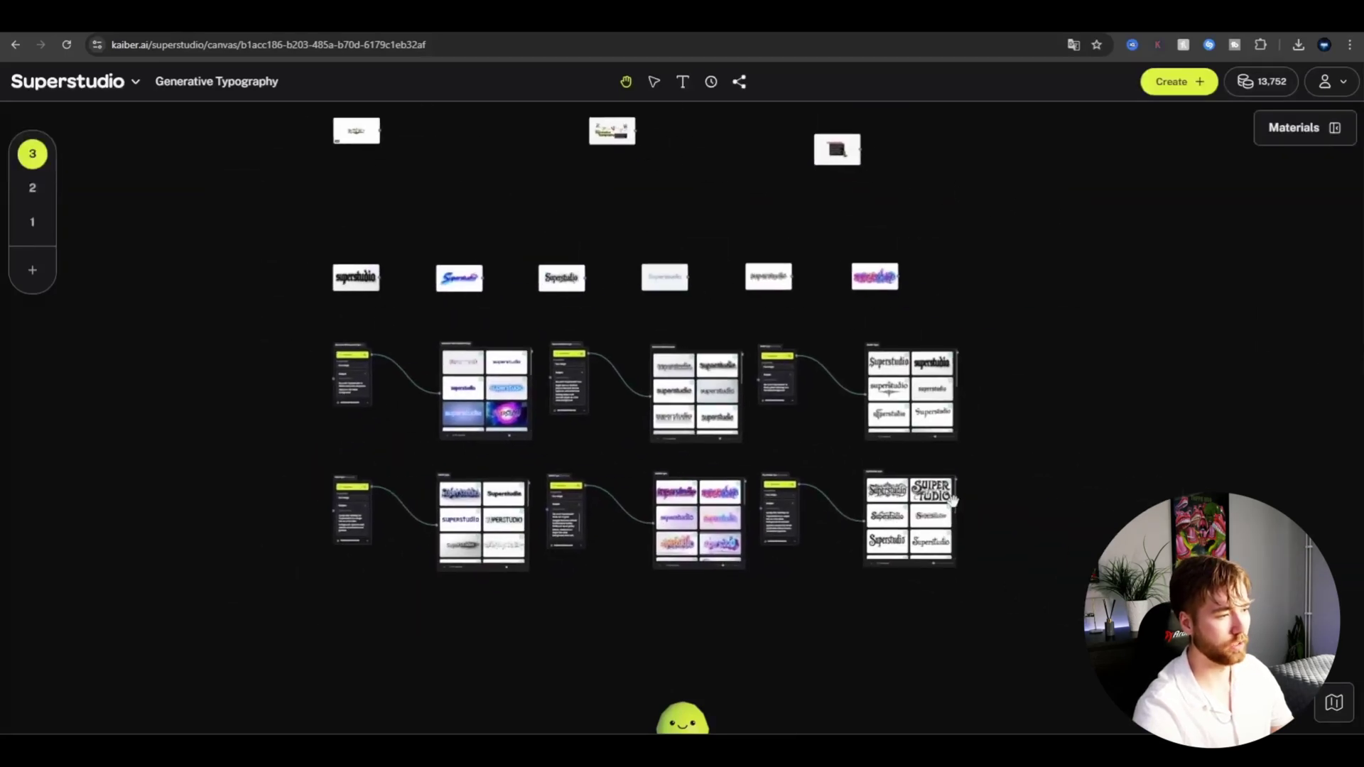
scroll(392, 250, "up", 5)
scroll(454, 375, "down", 4)
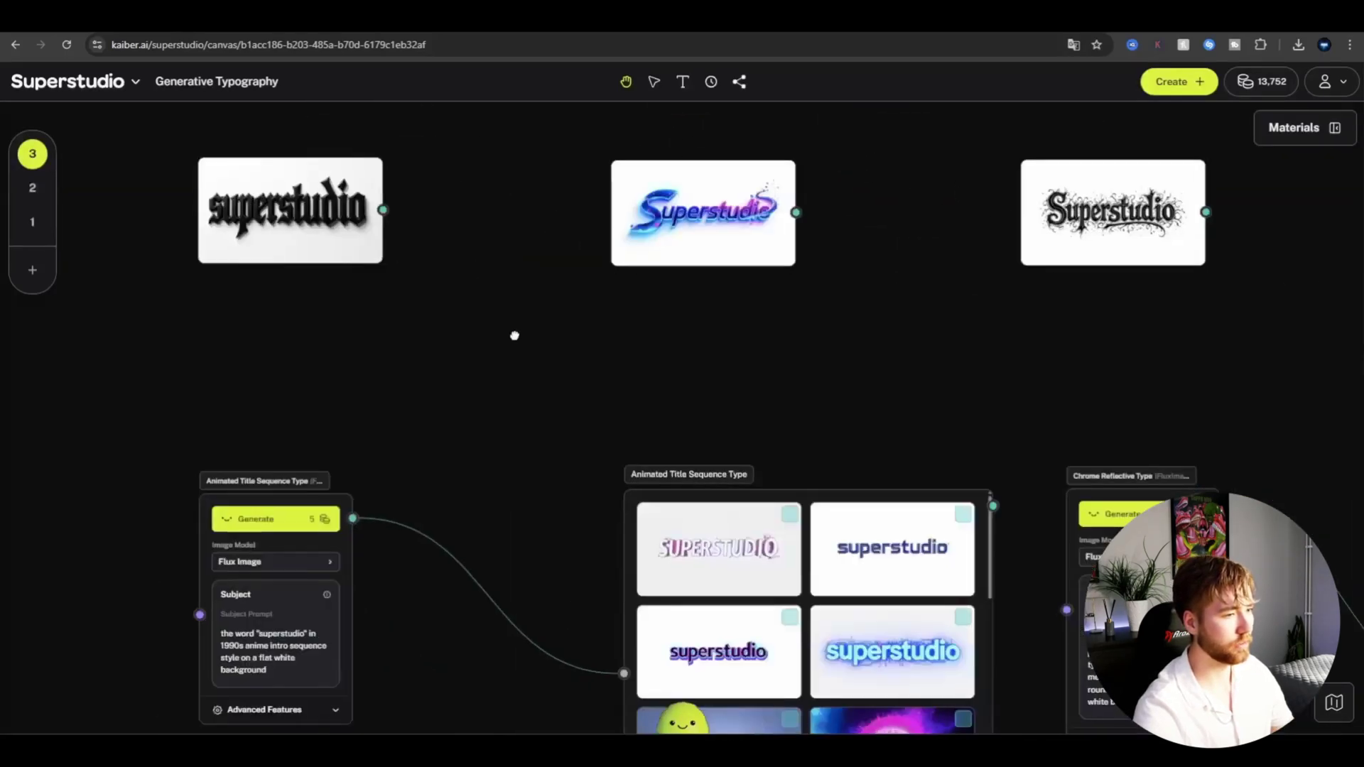
left_click_drag(312, 481, 303, 482)
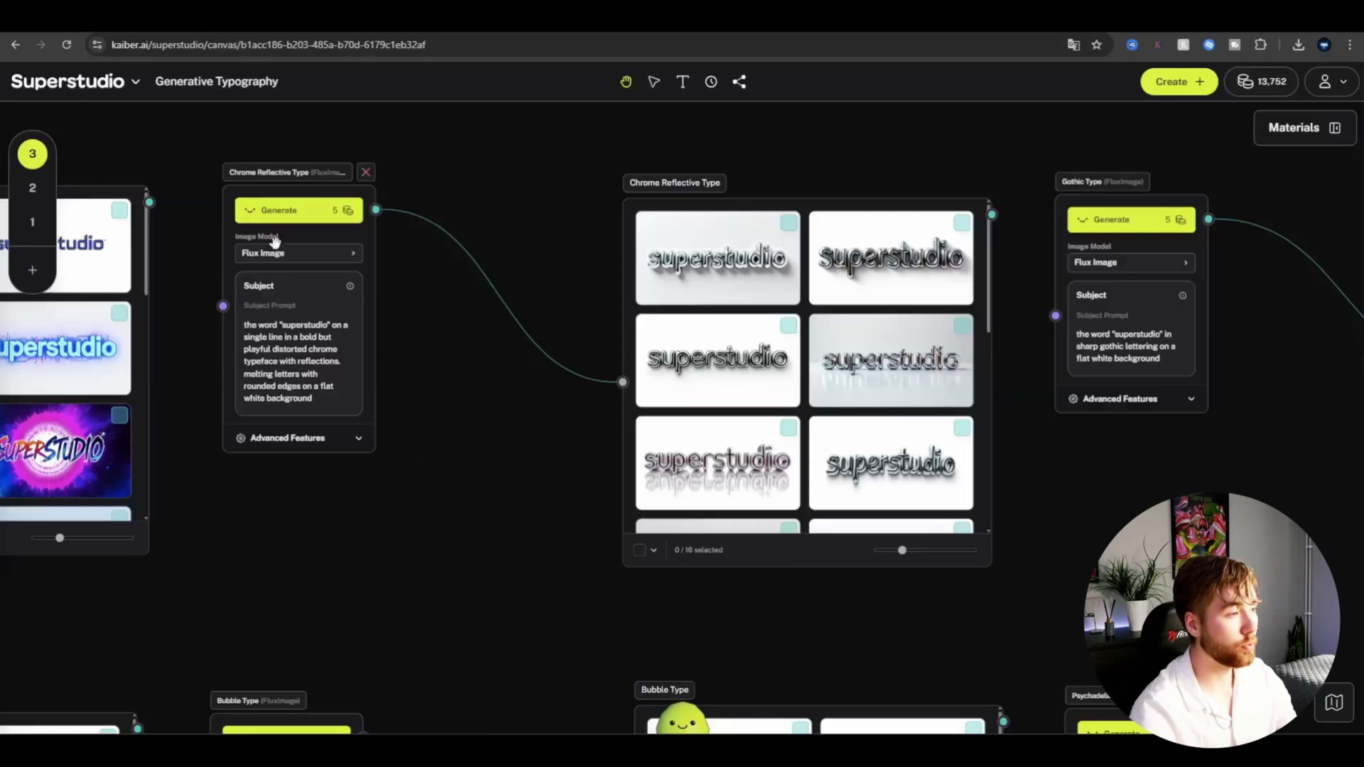
scroll(551, 465, "down", 1)
left_click_drag(948, 475, 687, 406)
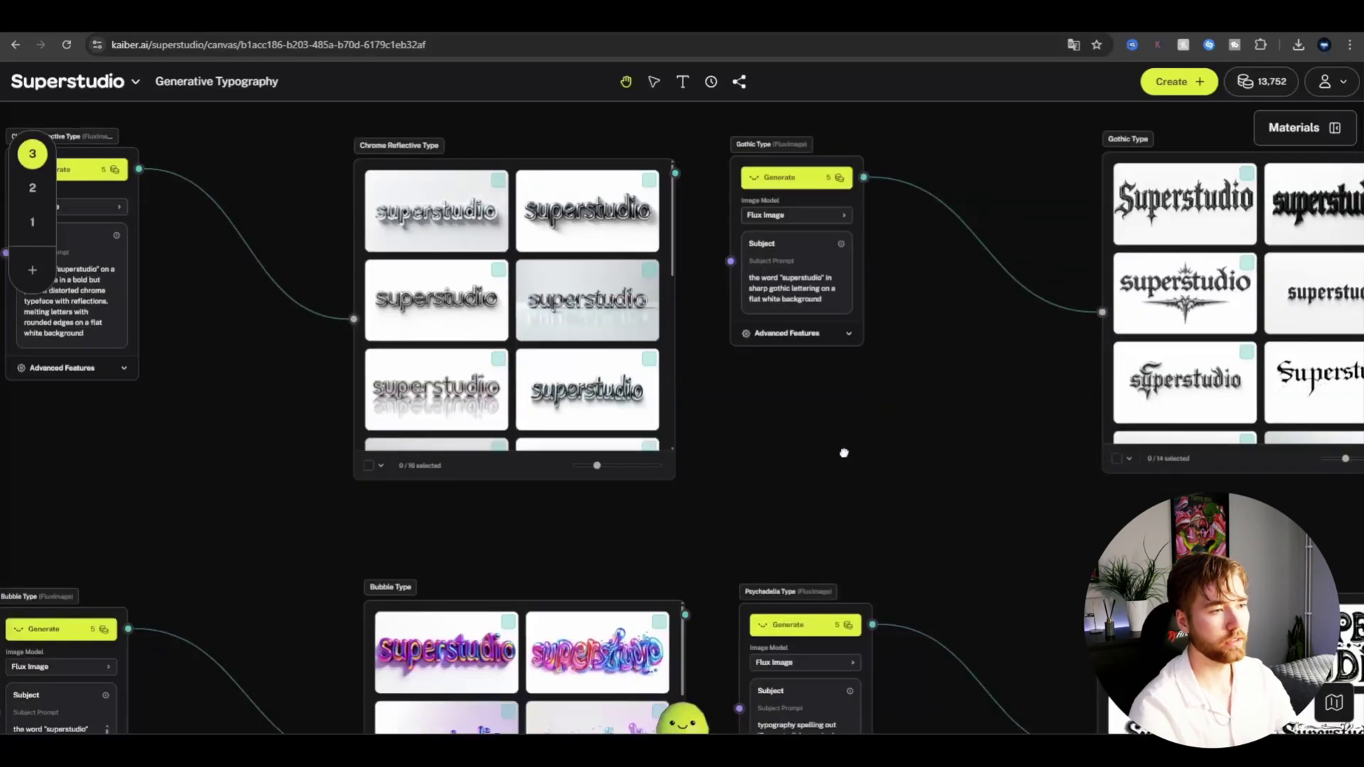
left_click_drag(806, 458, 413, 495)
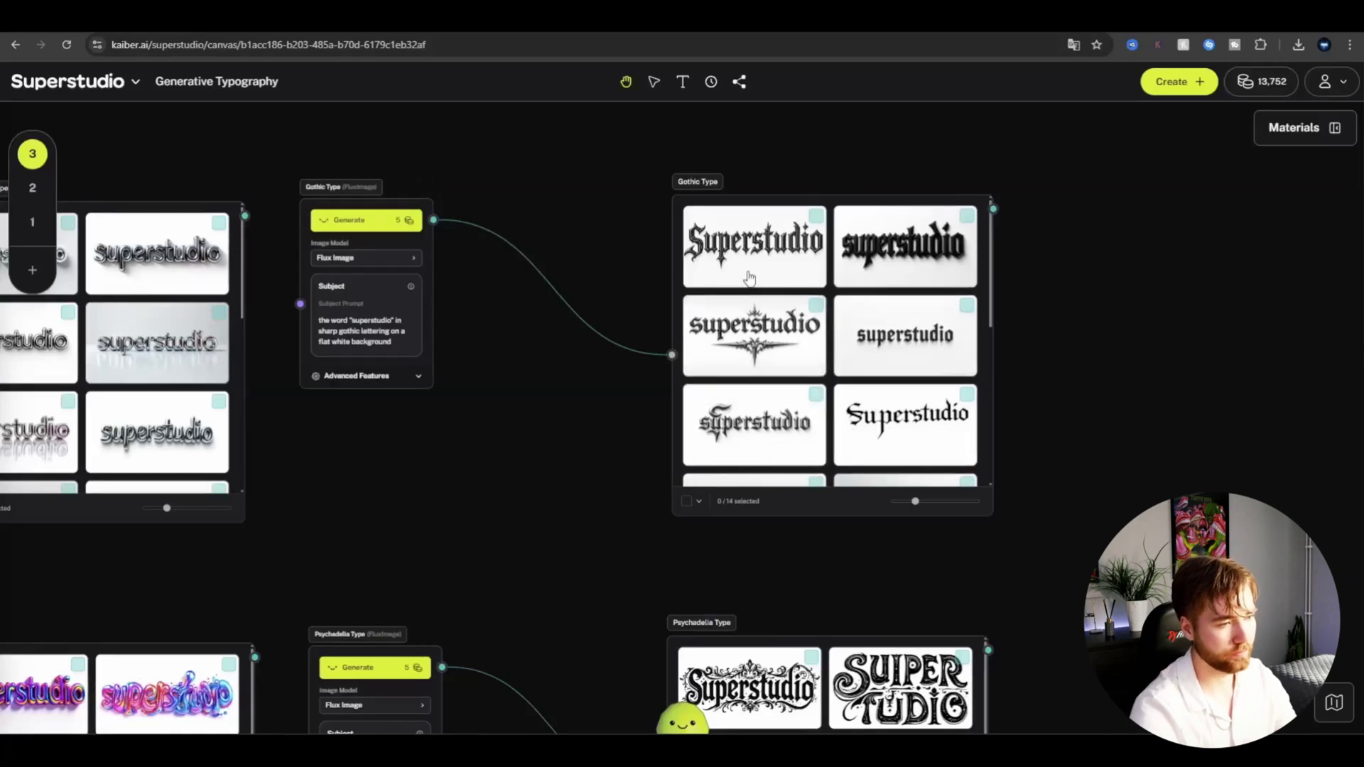
scroll(542, 447, "down", 5)
scroll(536, 693, "up", 5)
left_click_drag(536, 692, 1157, 472)
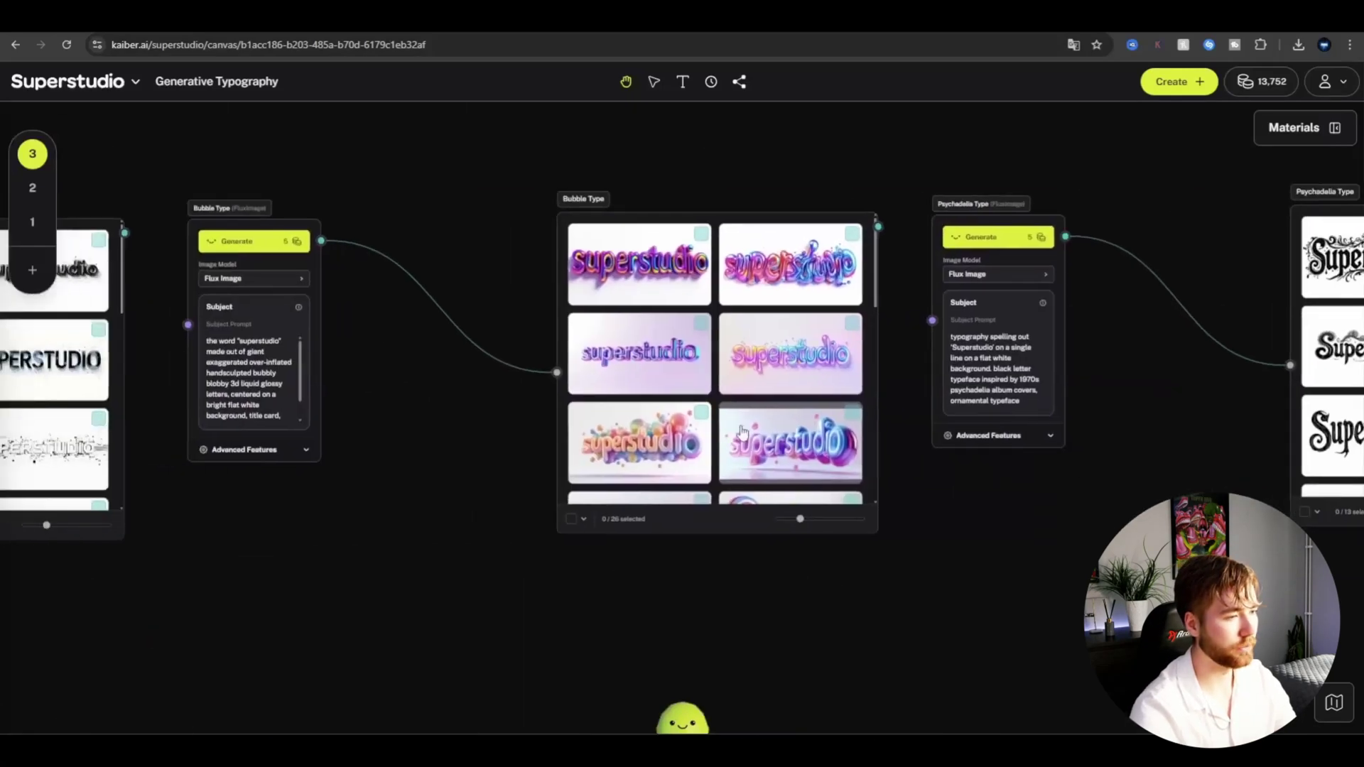
scroll(907, 291, "up", 5)
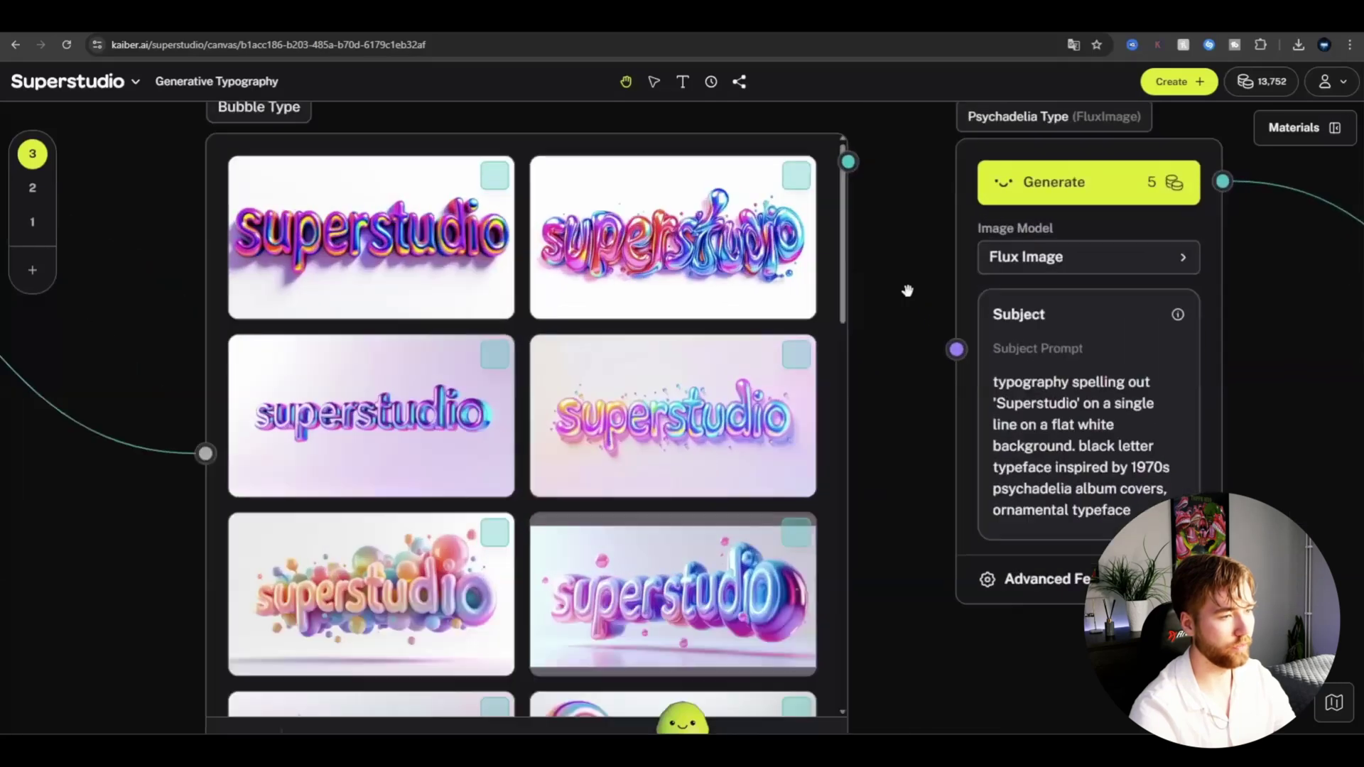
scroll(910, 291, "up", 3)
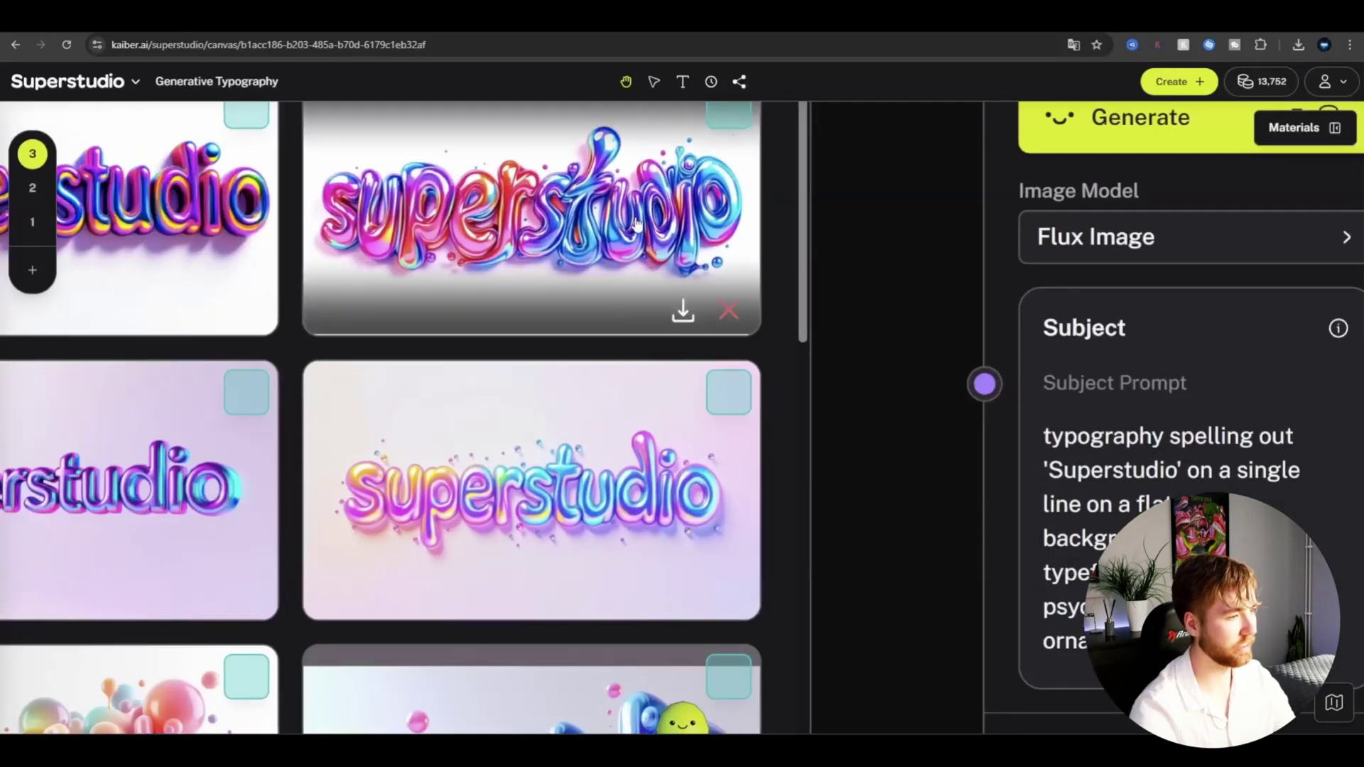
scroll(636, 225, "down", 6)
left_click_drag(395, 618, 1136, 645)
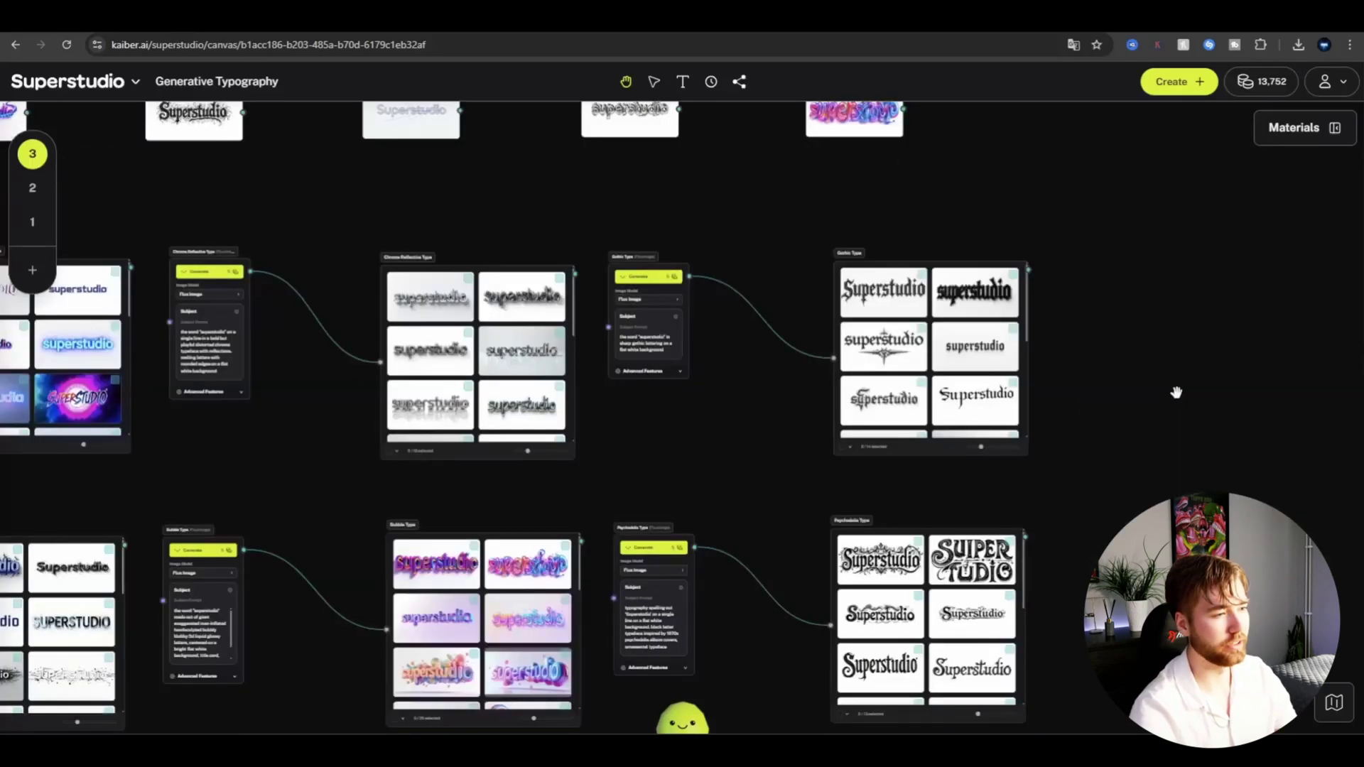
scroll(1177, 393, "up", 3)
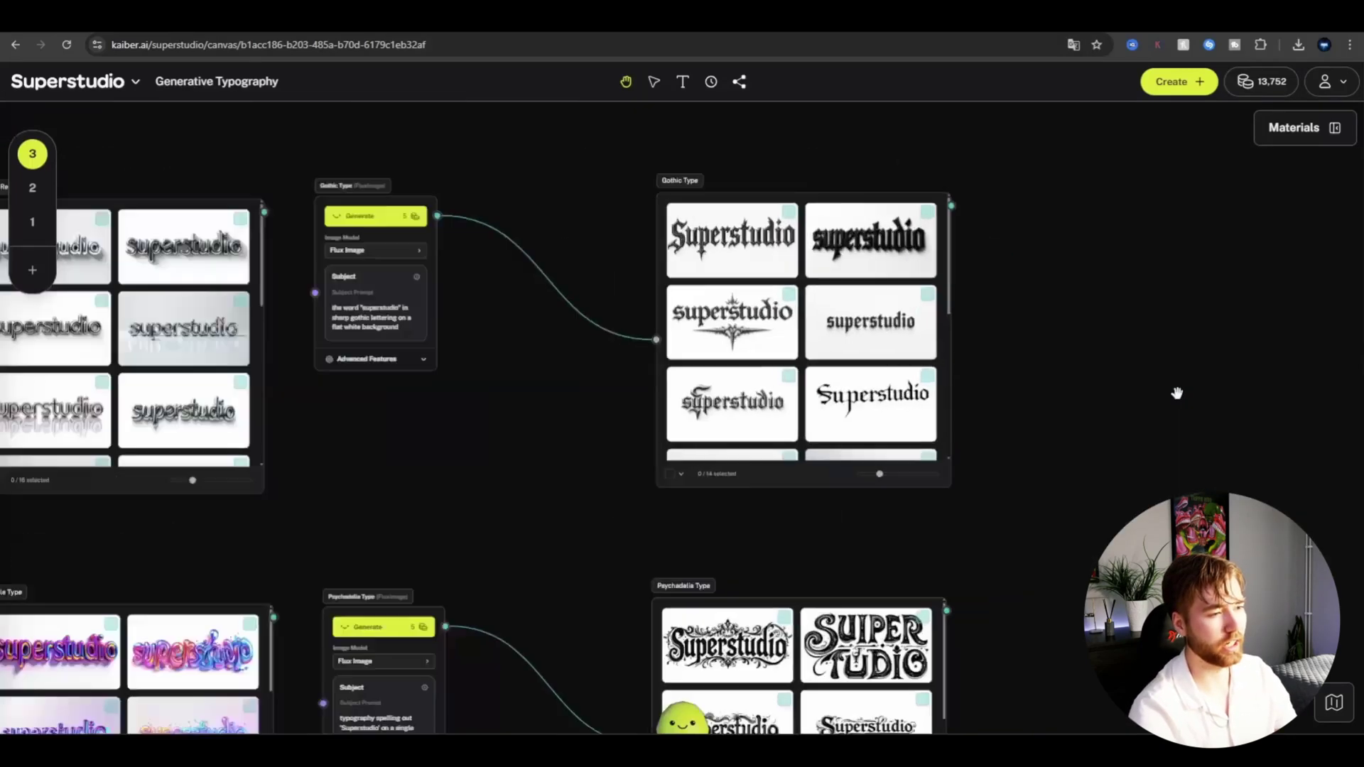
- Reduce the thumbnail size in the Gothic Type collection to show the samples in three columns
scroll(1177, 393, "up", 2)
scroll(1010, 386, "up", 2)
left_click_drag(335, 435, 473, 553)
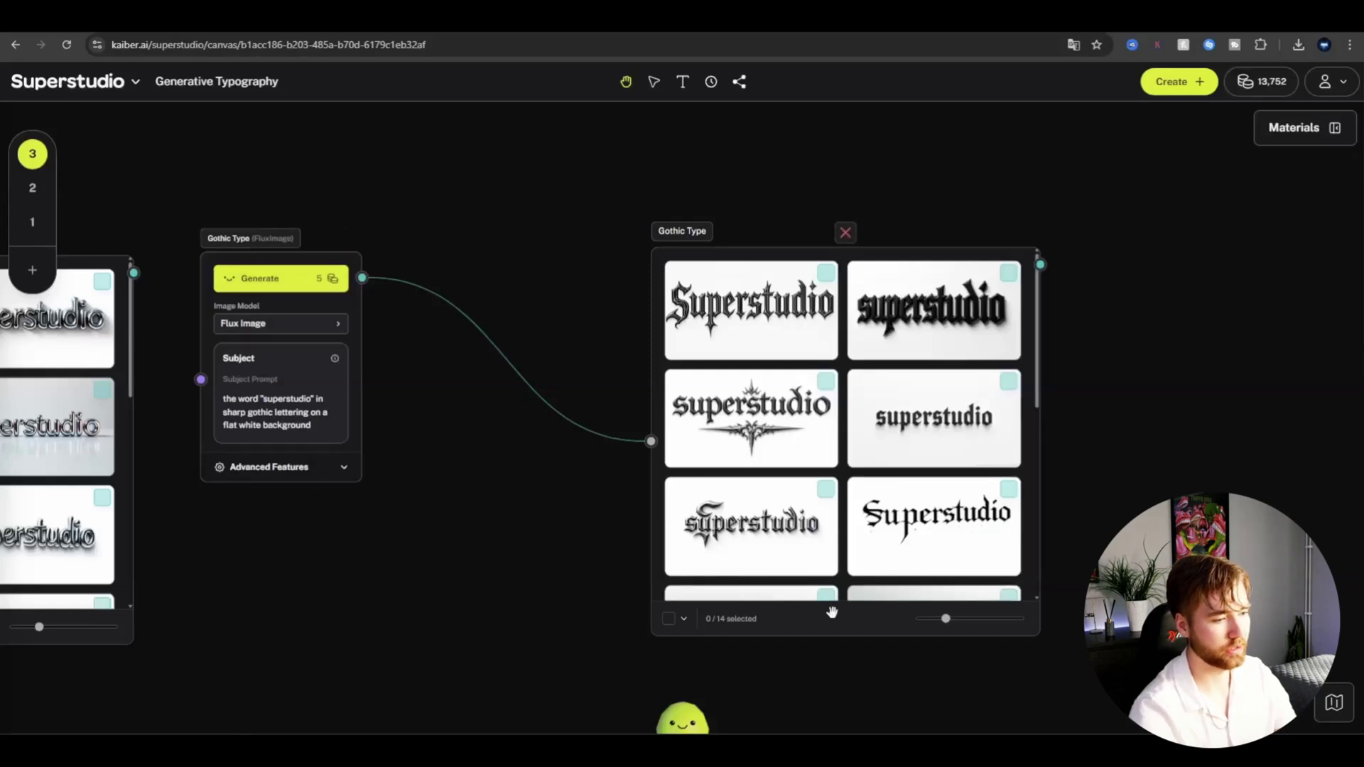
left_click_drag(963, 621, 971, 619)
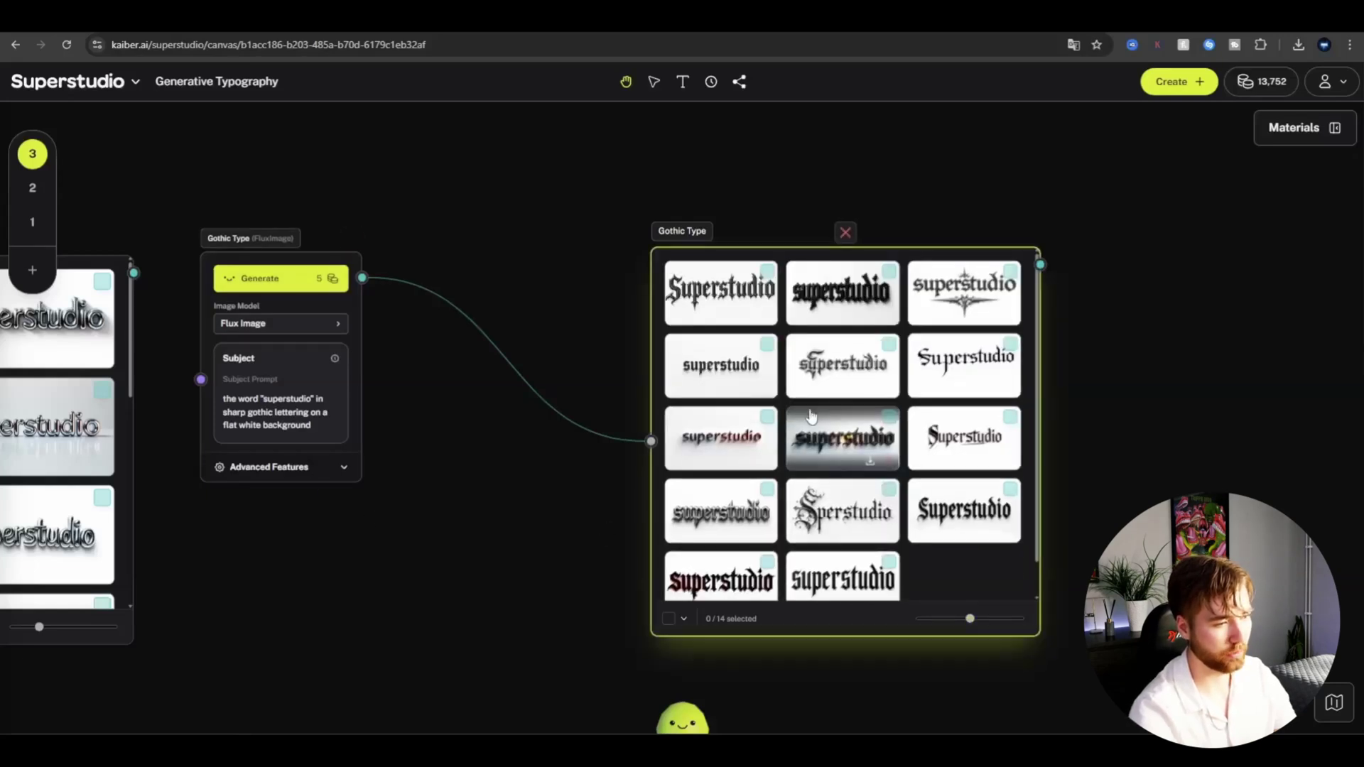
- Replace "superstudio" with "Title" in the Gothic Type subject prompt and generate the lettering image
scroll(461, 396, "up", 2)
left_click_drag(460, 397, 485, 359)
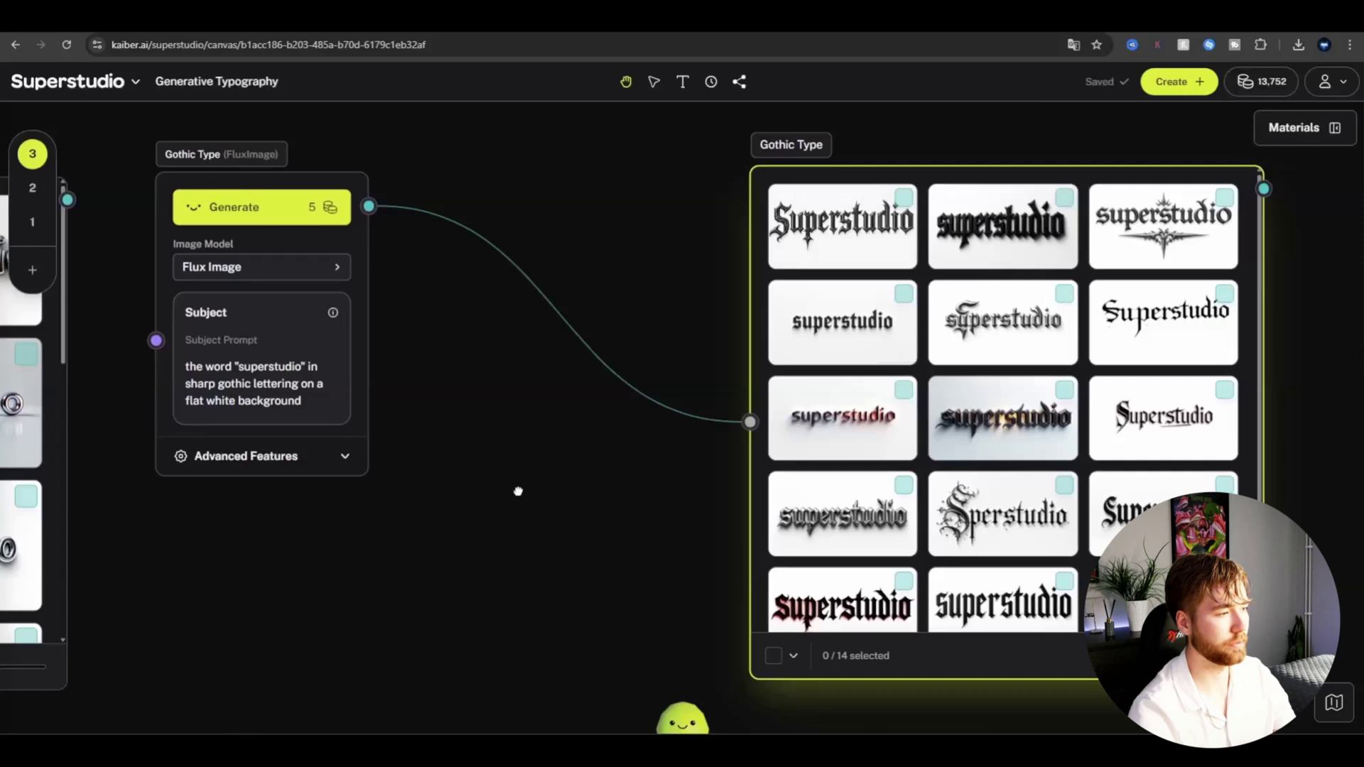
left_click_drag(454, 453, 740, 478)
scroll(741, 475, "up", 3)
left_click_drag(417, 600, 519, 613)
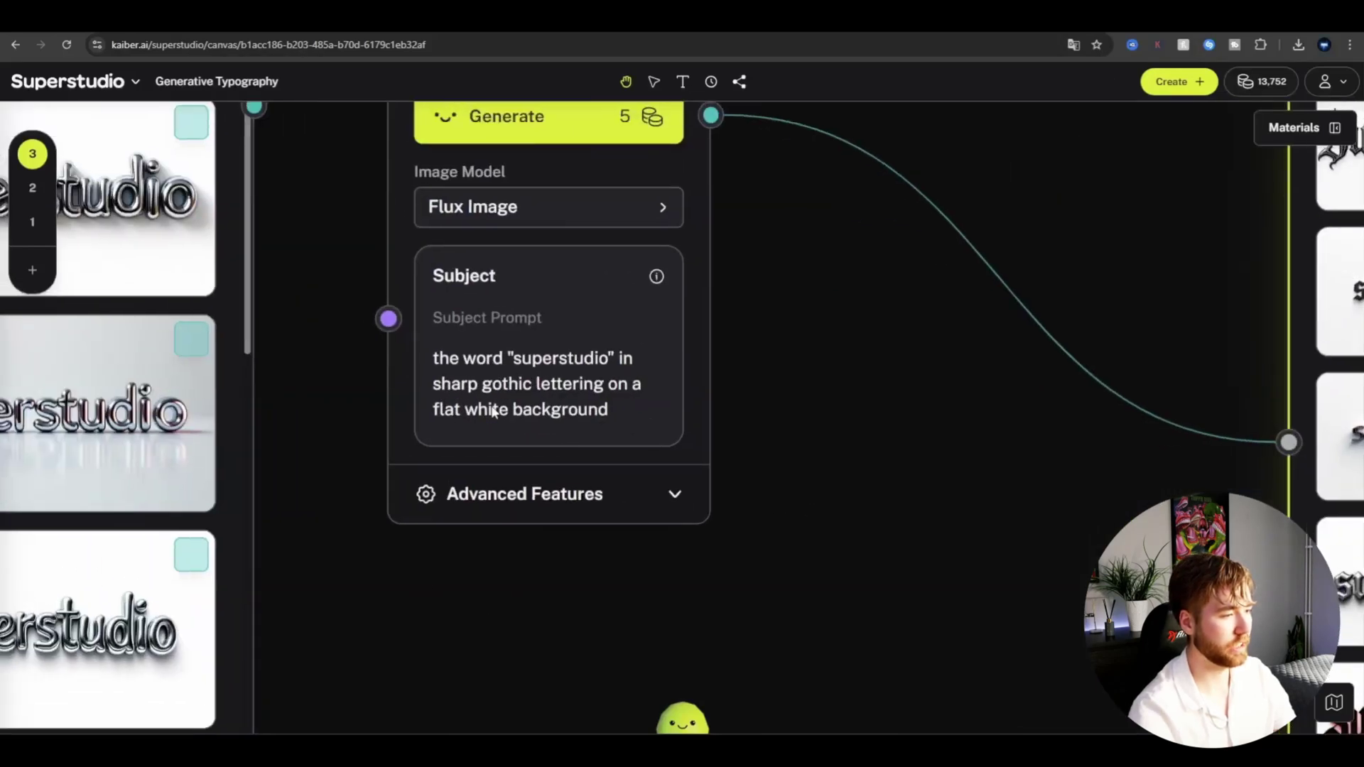
left_click_drag(536, 348, 512, 355)
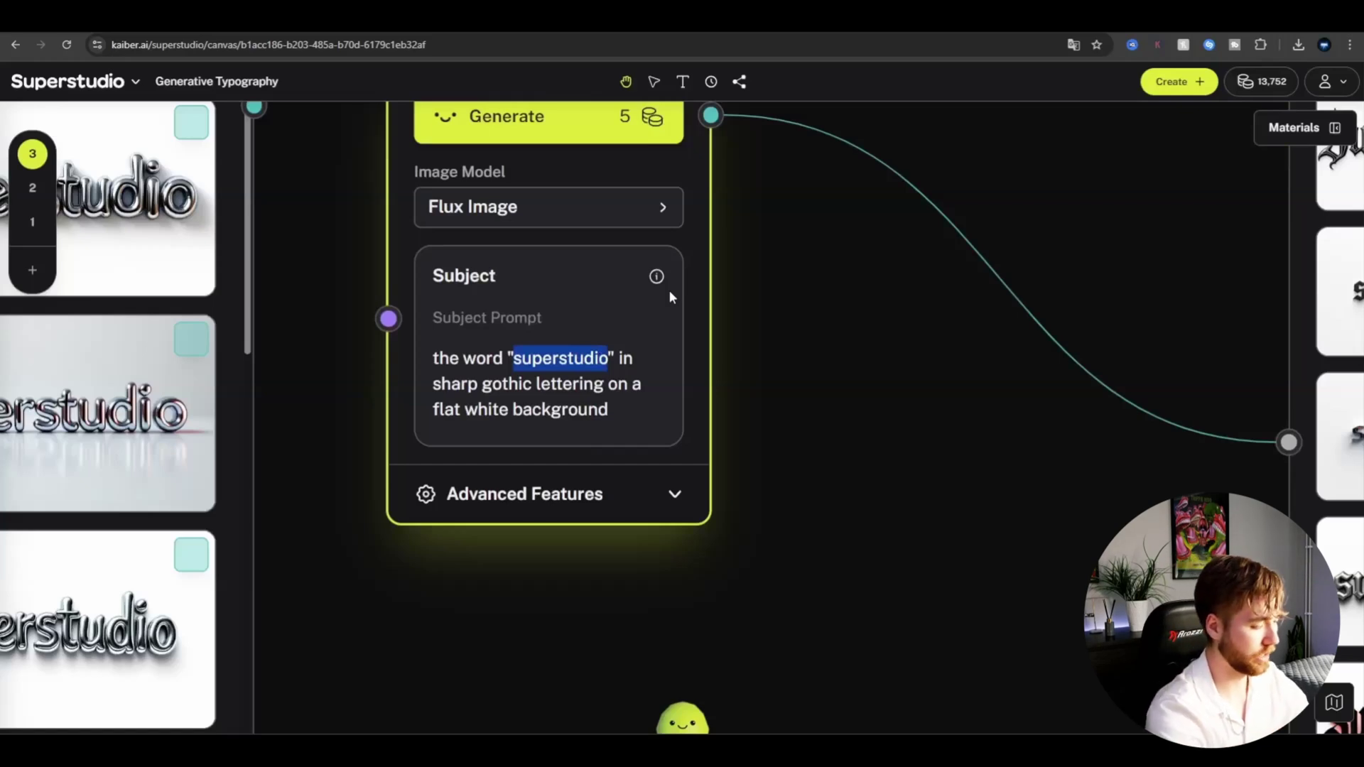
type("Title")
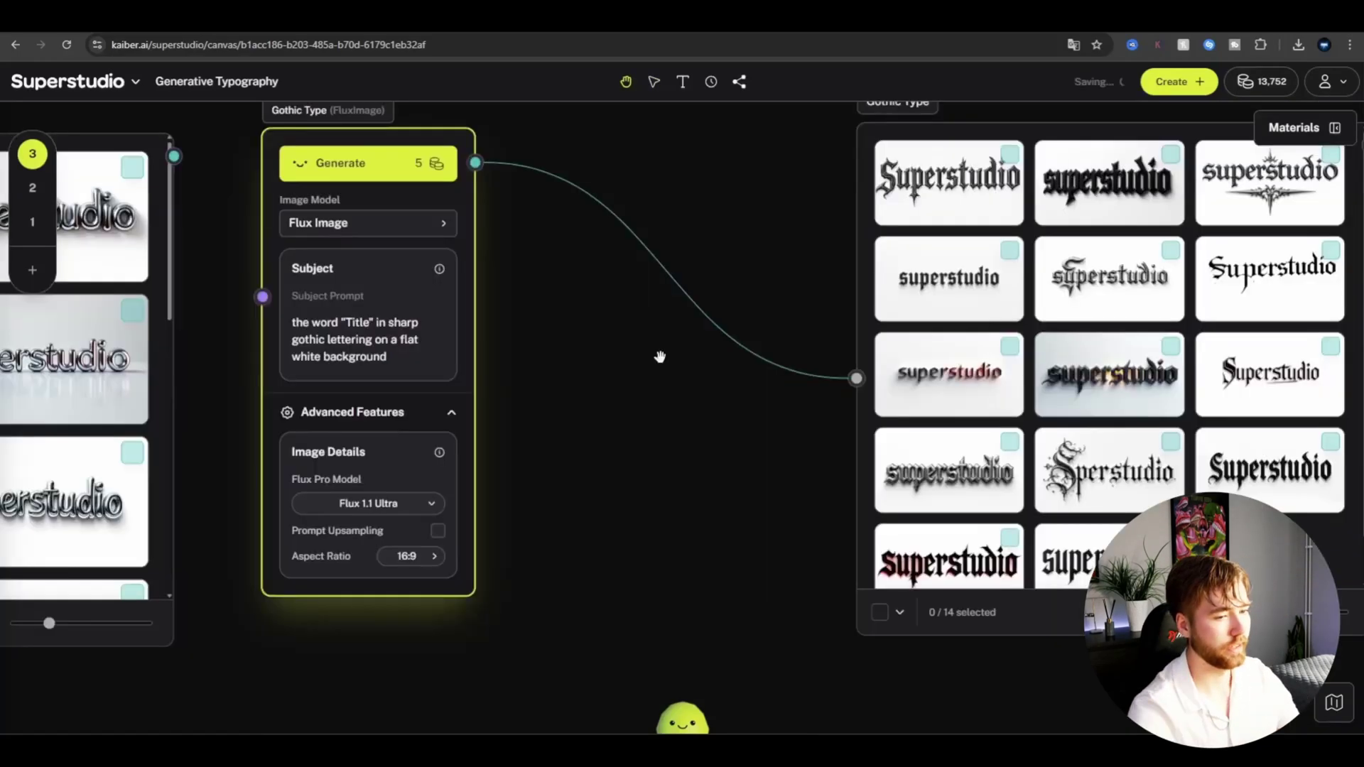
scroll(658, 357, "down", 1)
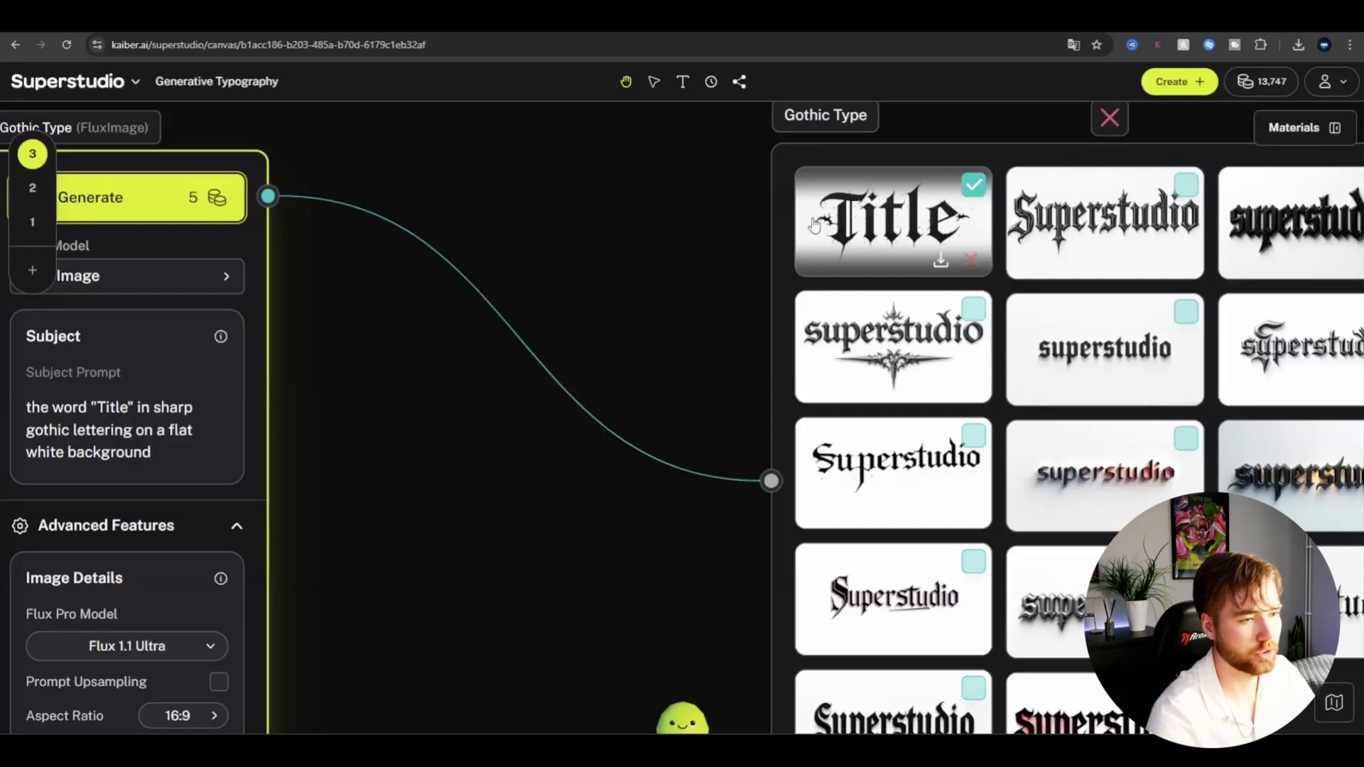
- Change the word in the Gothic Type subject prompt to "Tutorial", generate the image and pick the result
scroll(569, 289, "down", 2)
left_click_drag(486, 380, 669, 371)
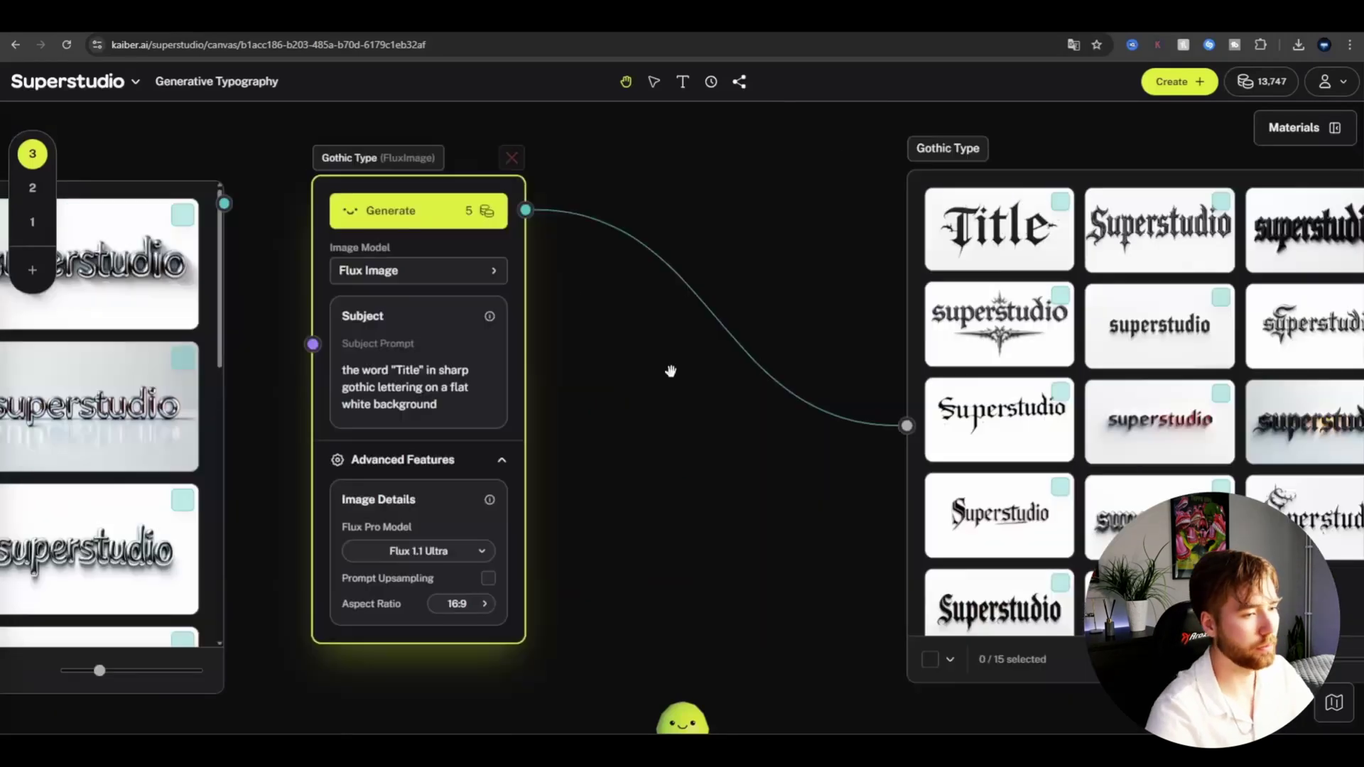
double_click(417, 369)
type("Tutorial")
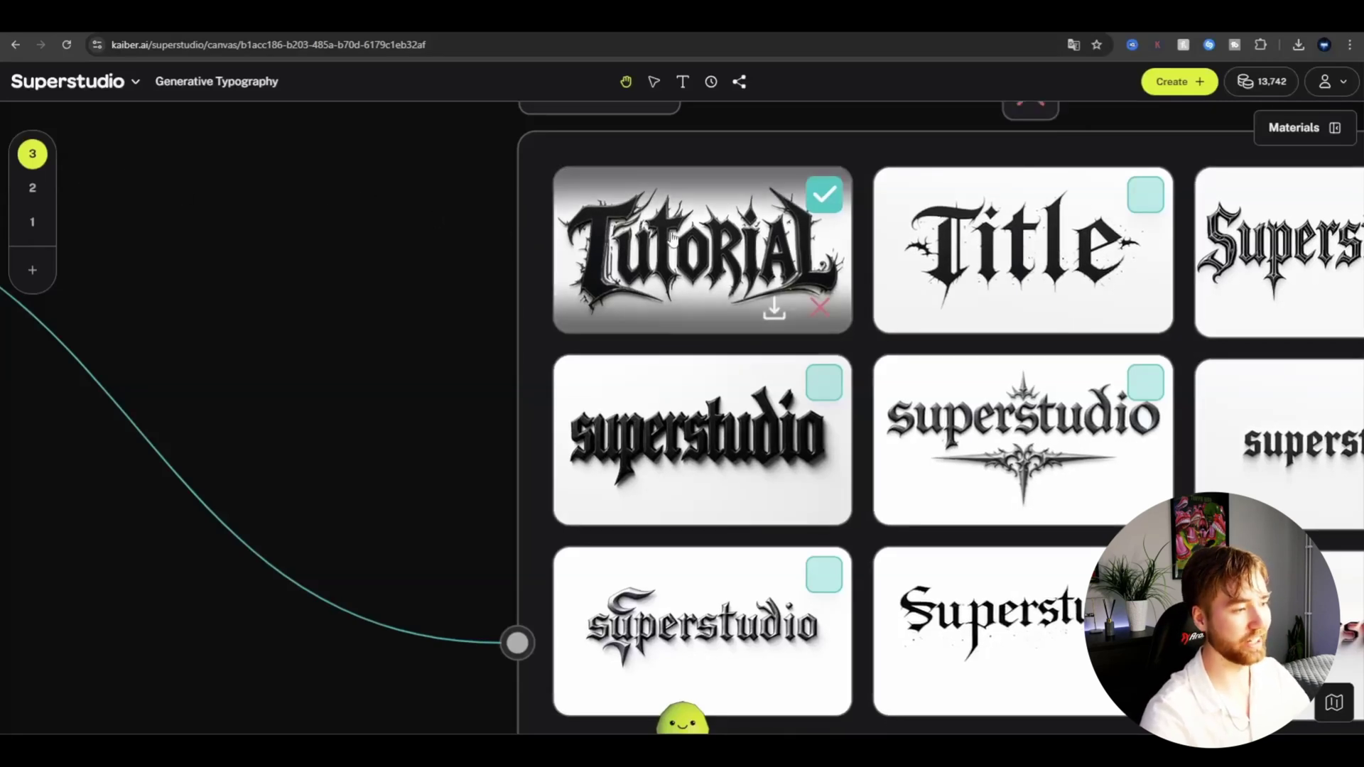
left_click(720, 230)
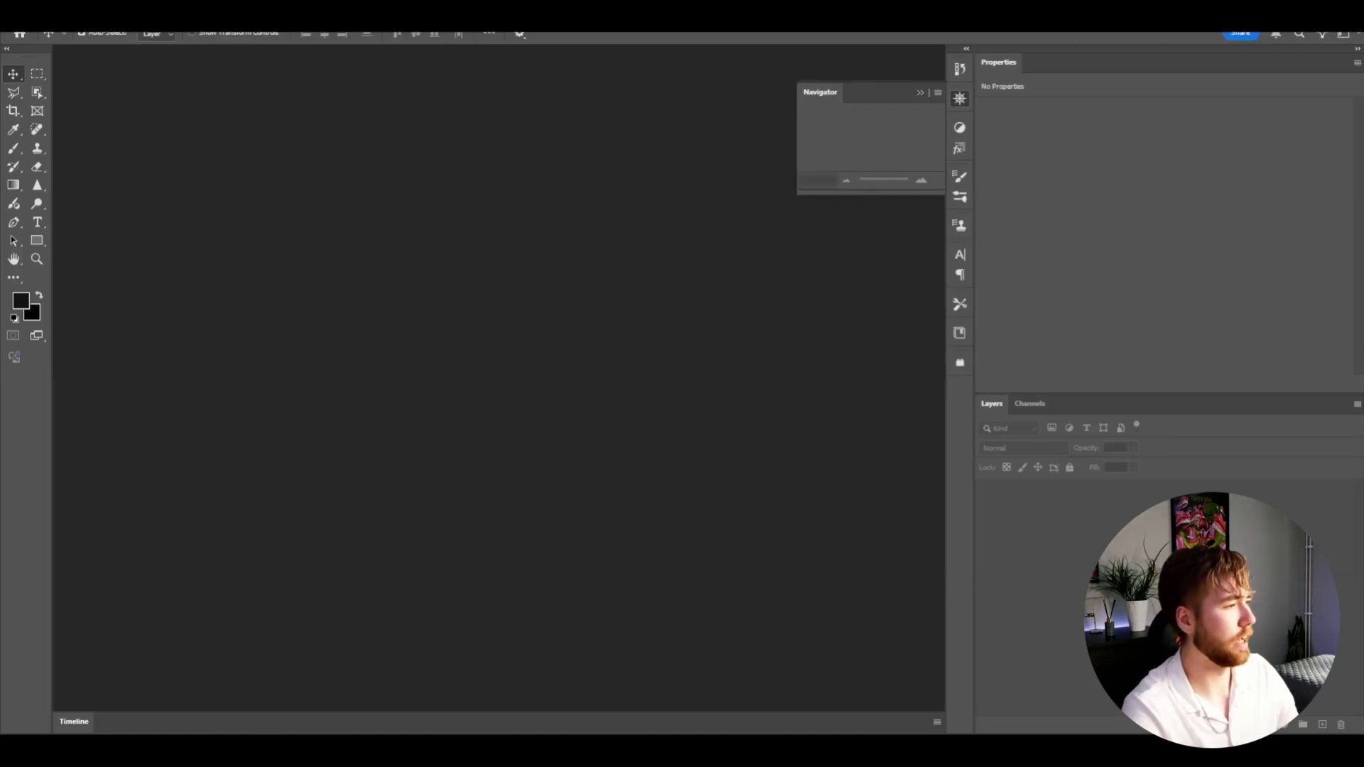
- Switch to Photoshop and create a new 1920 x 1080 px RGB document at 72 ppi with a white background
left_click(30, 12)
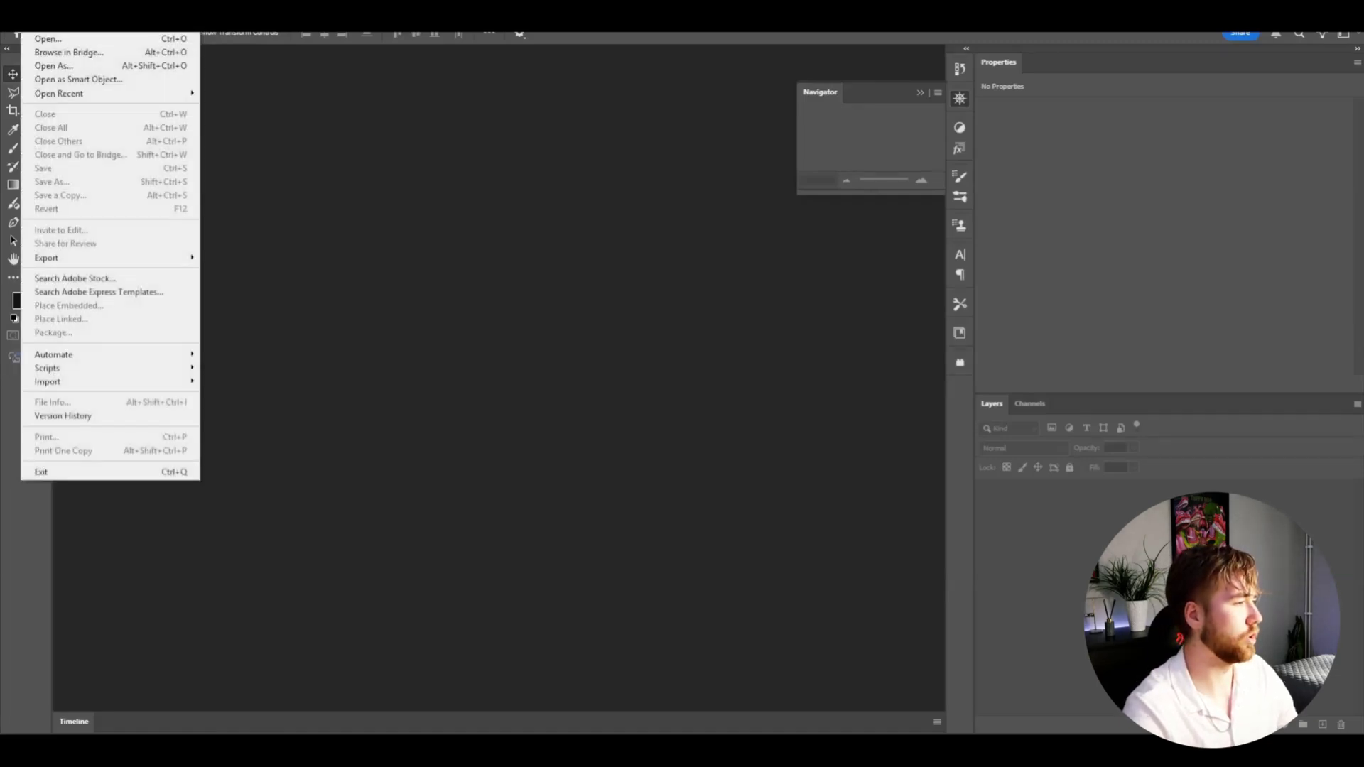
left_click(50, 31)
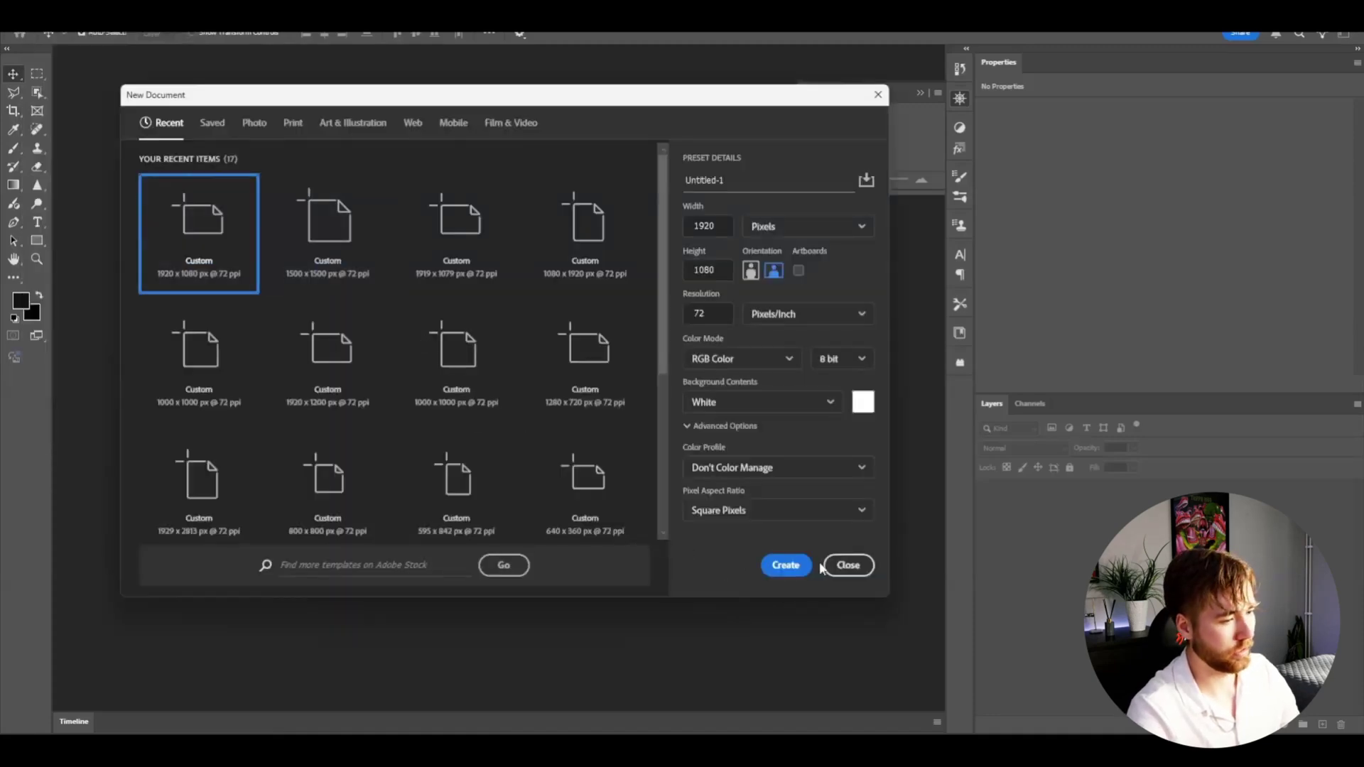
left_click(786, 565)
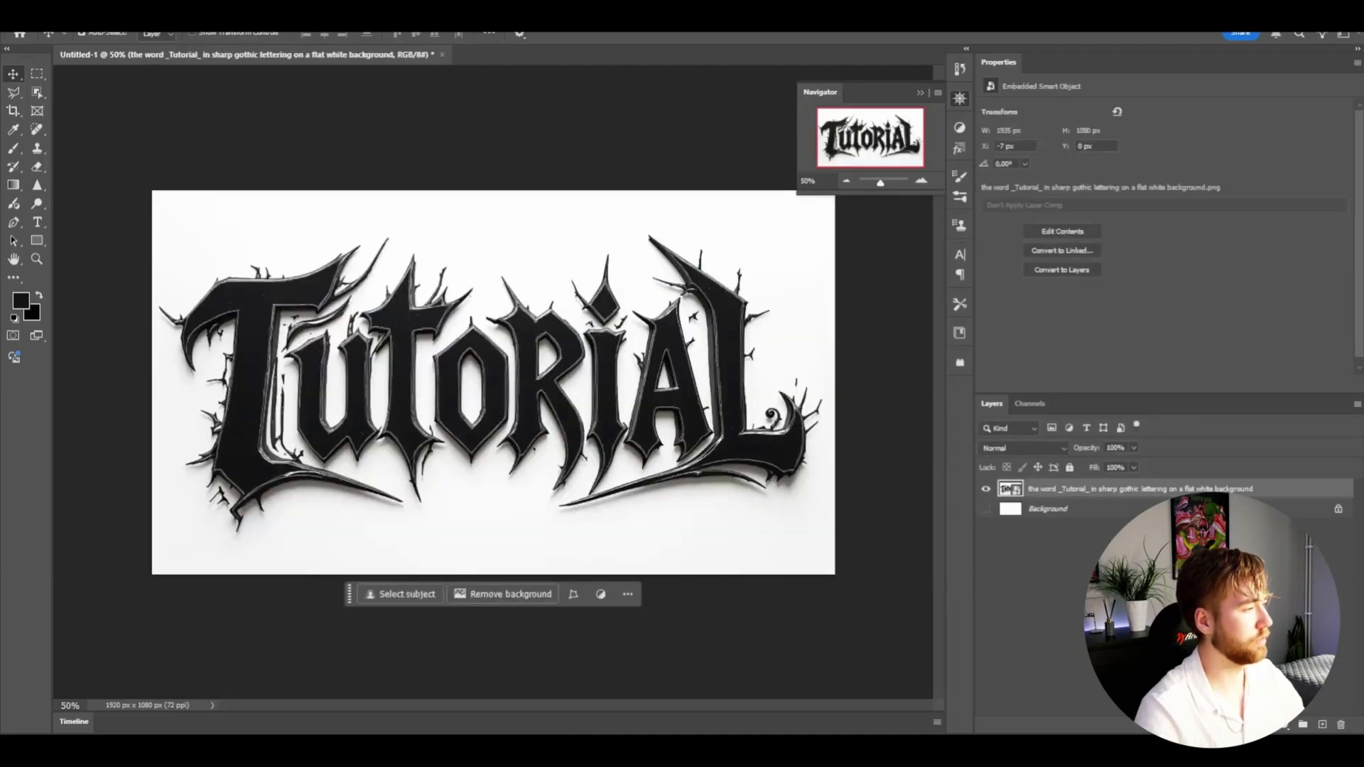
- Start exporting the document containing the gothic "Tutorial" image with Export As
left_click(28, 21)
mouse_move(69, 262)
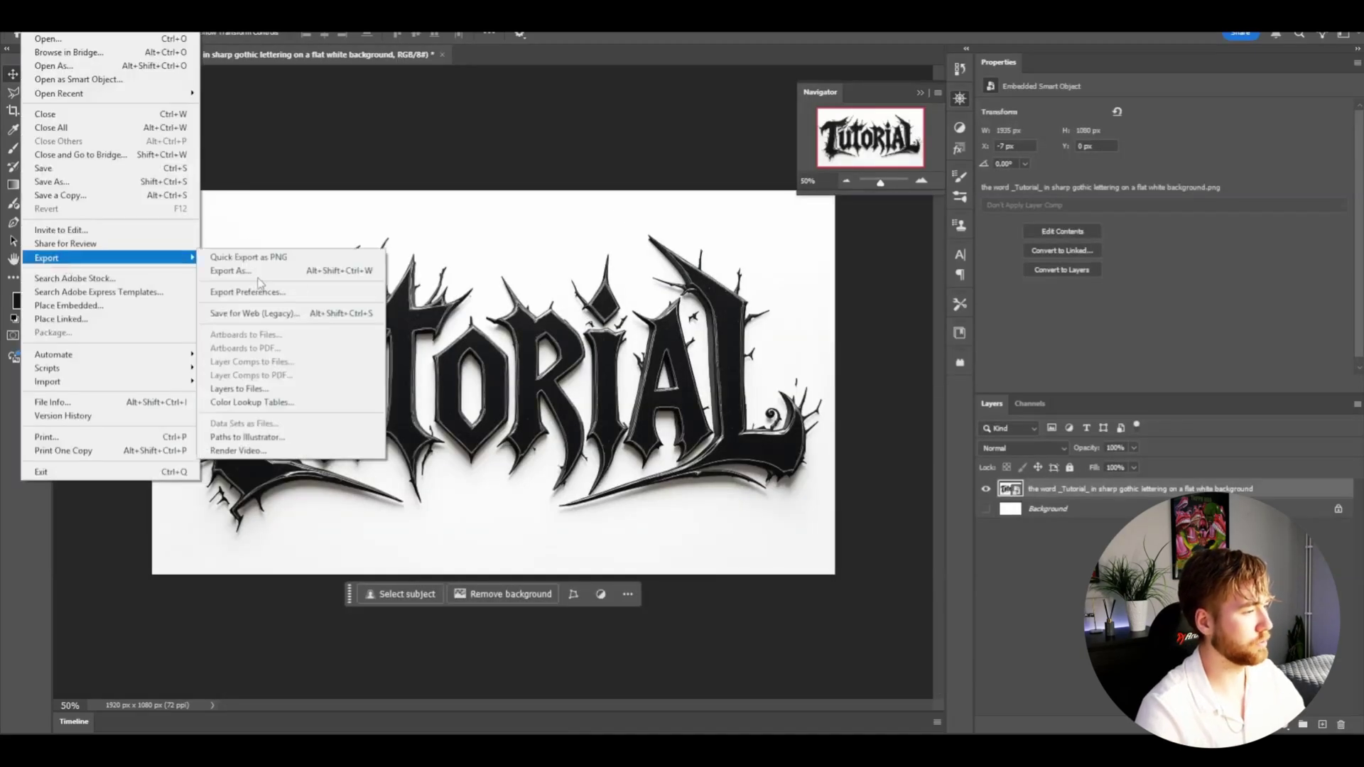
left_click(297, 274)
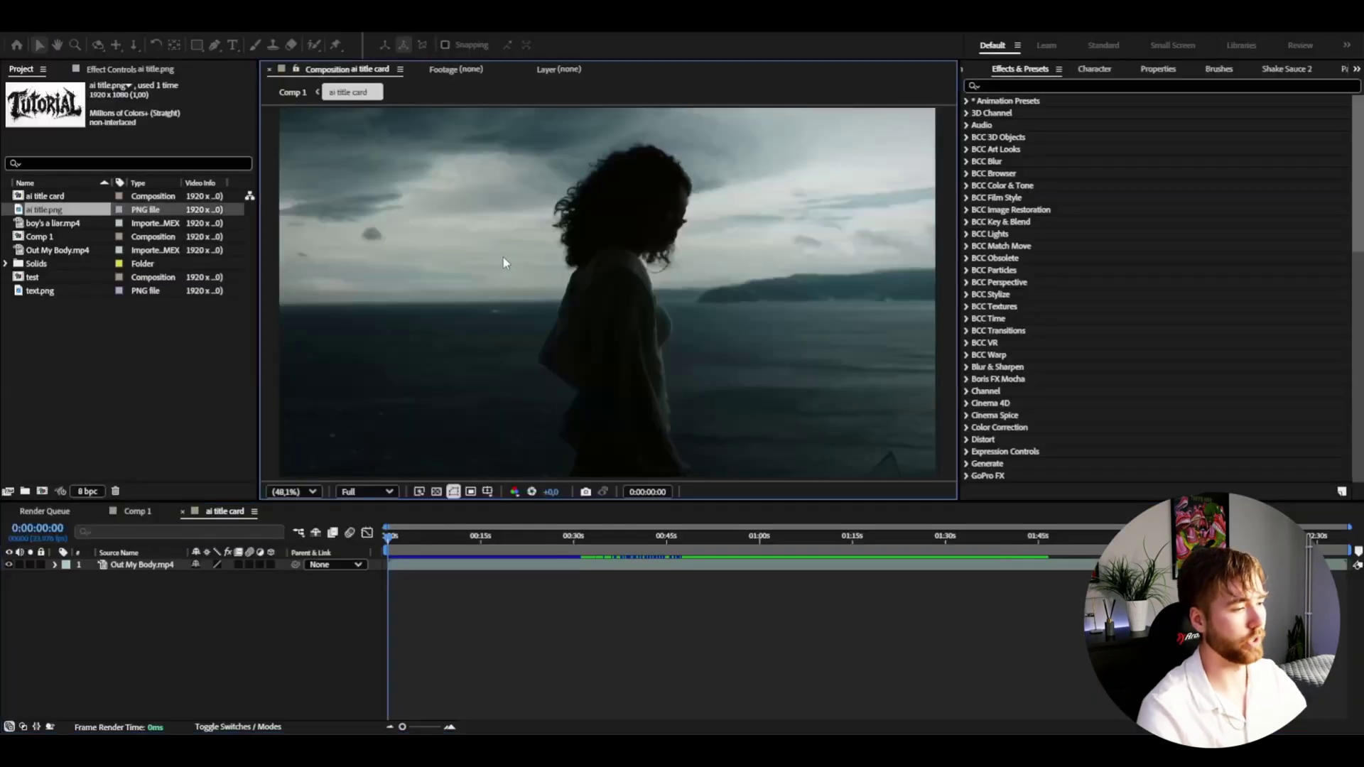
- Switch to After Effects, add ai title.png above Out My Body.mp4 in the ai title card composition and select its layer
key("ctrl+slash")
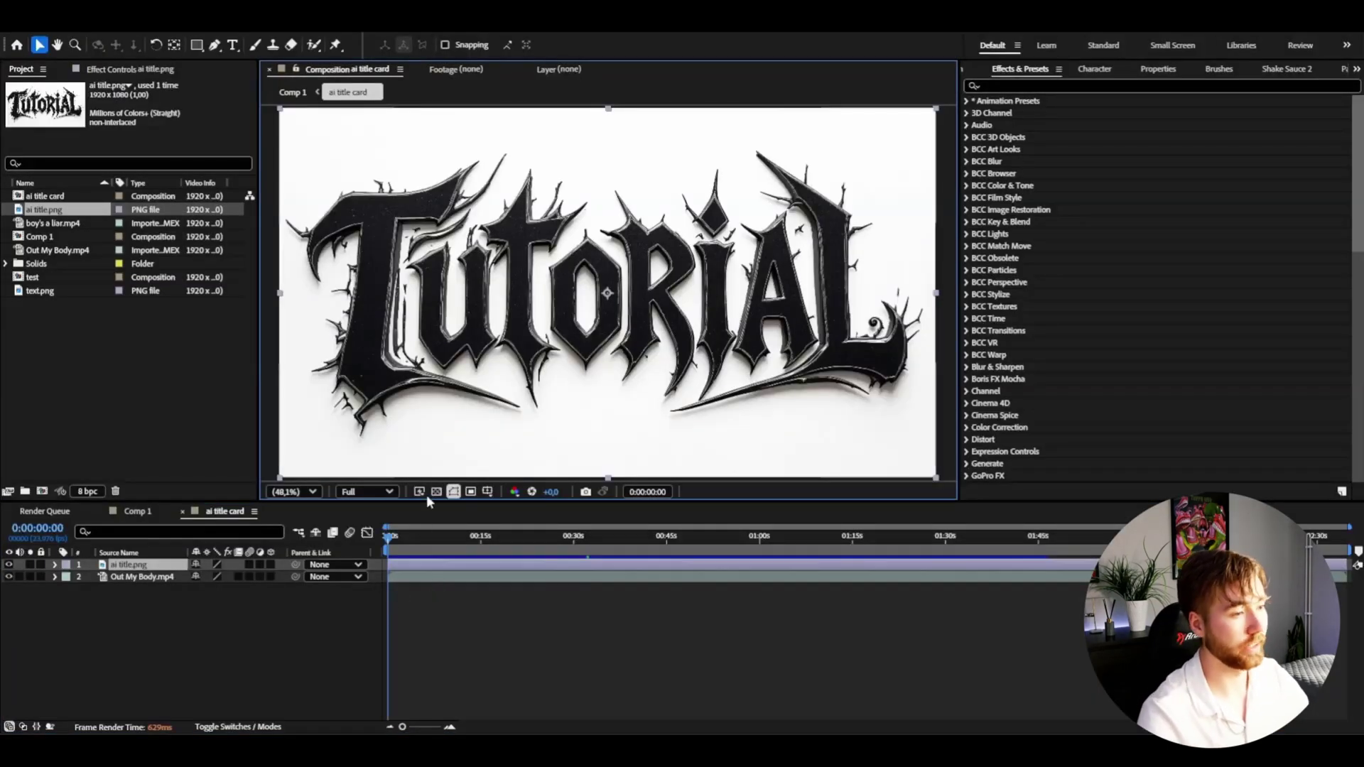
left_click(258, 612)
left_click(153, 567)
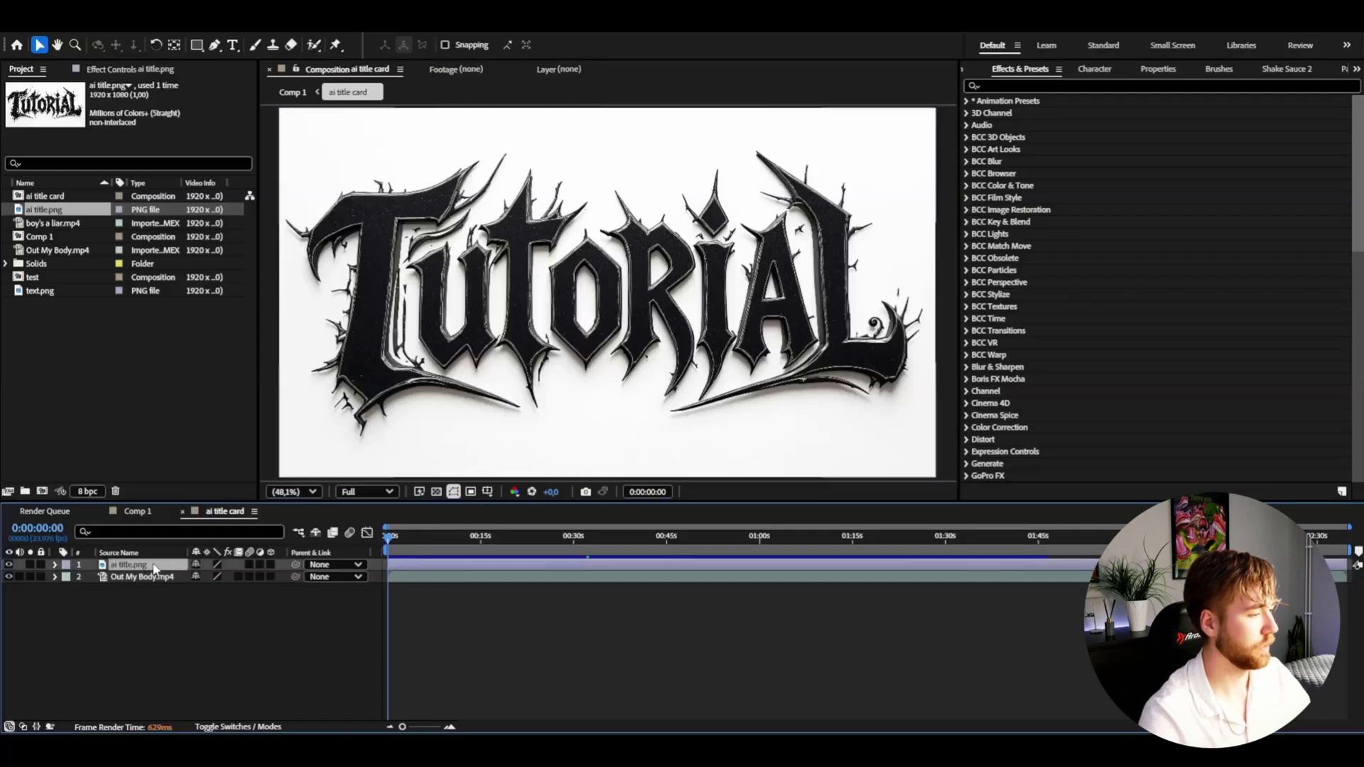
- Apply the Invert effect to the ai title.png layer and set its blending mode to Screen
key("ctrl+space")
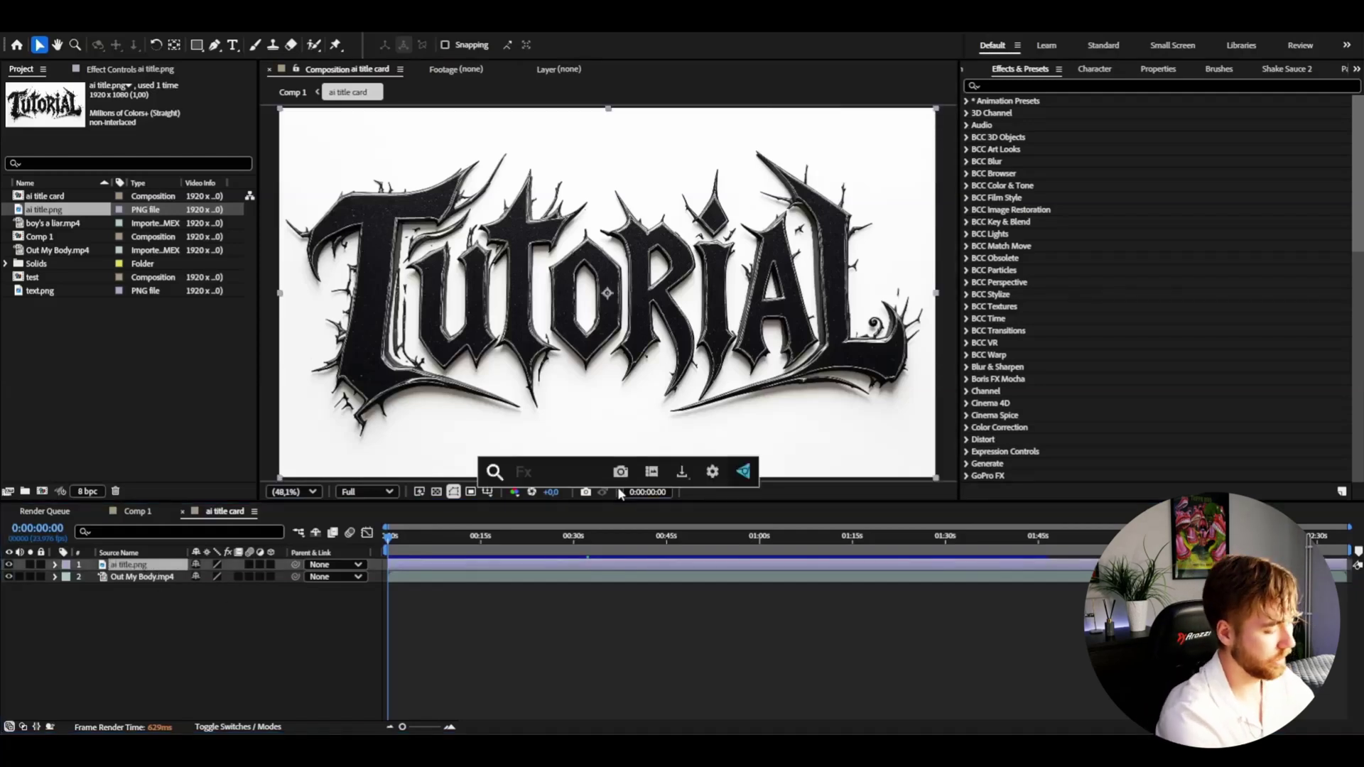
type("invert")
key("Return")
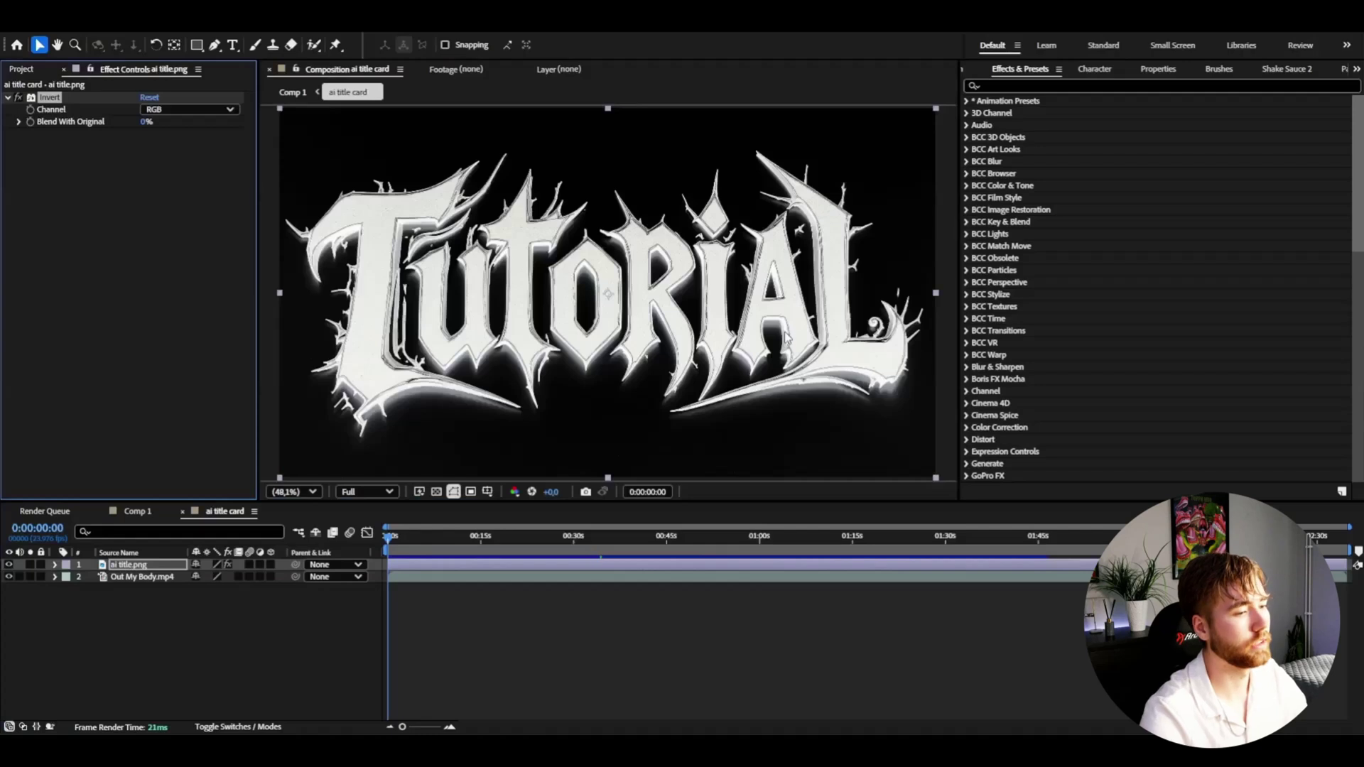
key("F4")
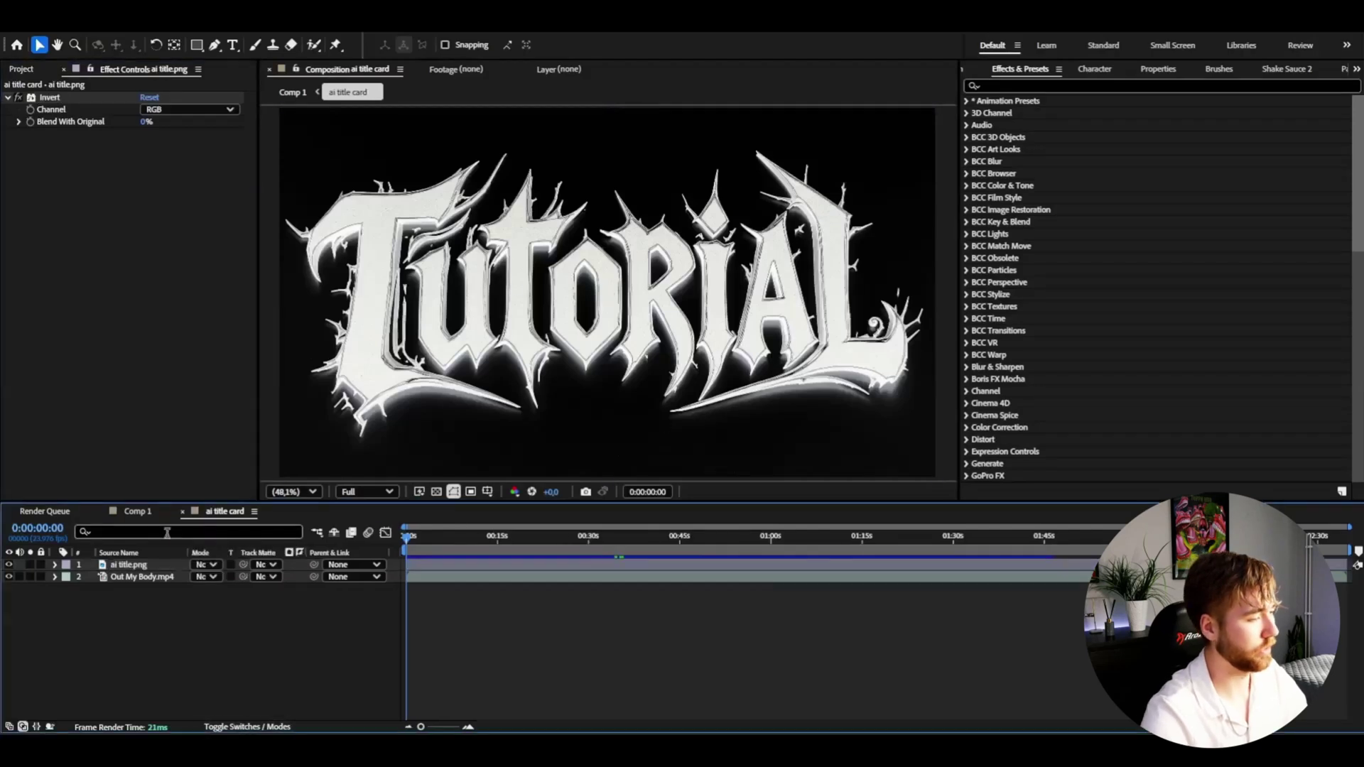
left_click(206, 565)
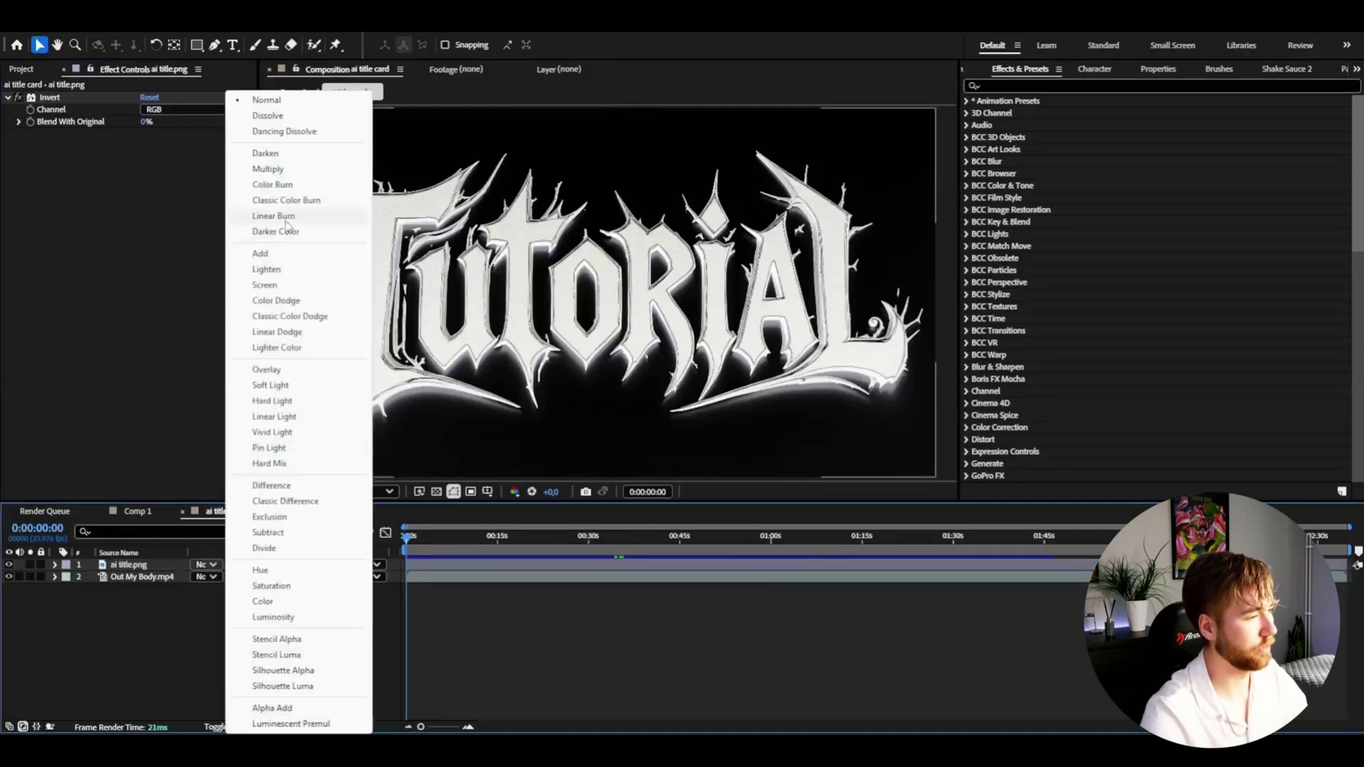
left_click(264, 284)
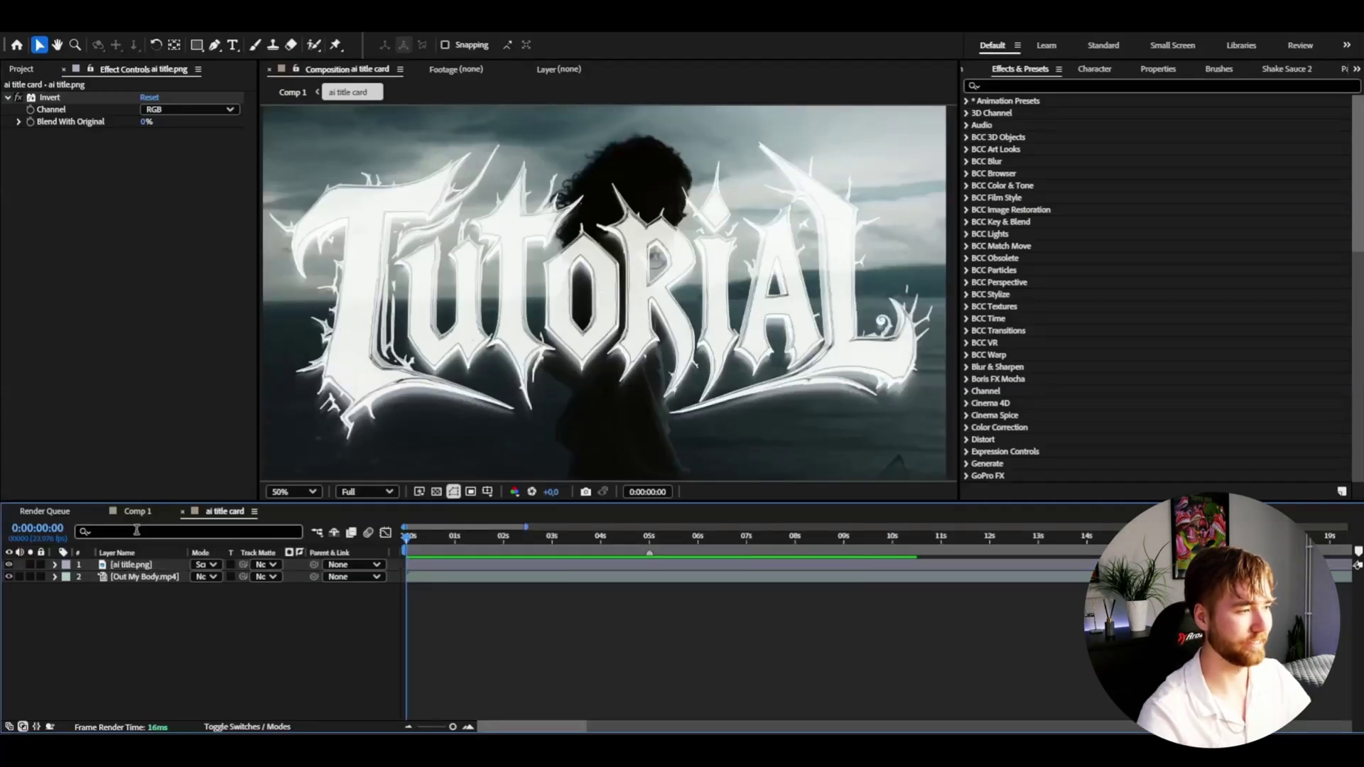
- Set the ai title.png layer's Scale to 85% and keyframe it at the start of the composition
left_click(156, 565)
key("s")
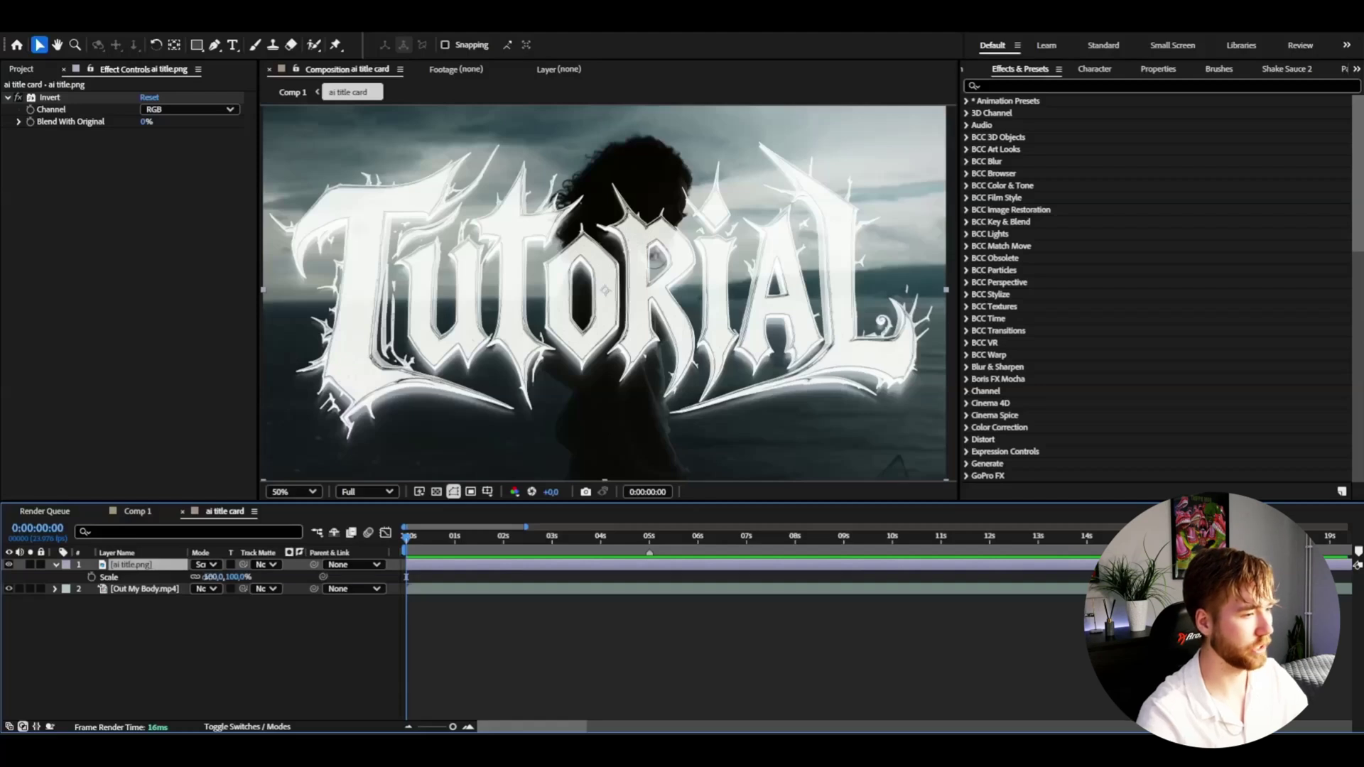
left_click_drag(207, 578, 200, 577)
left_click(212, 577)
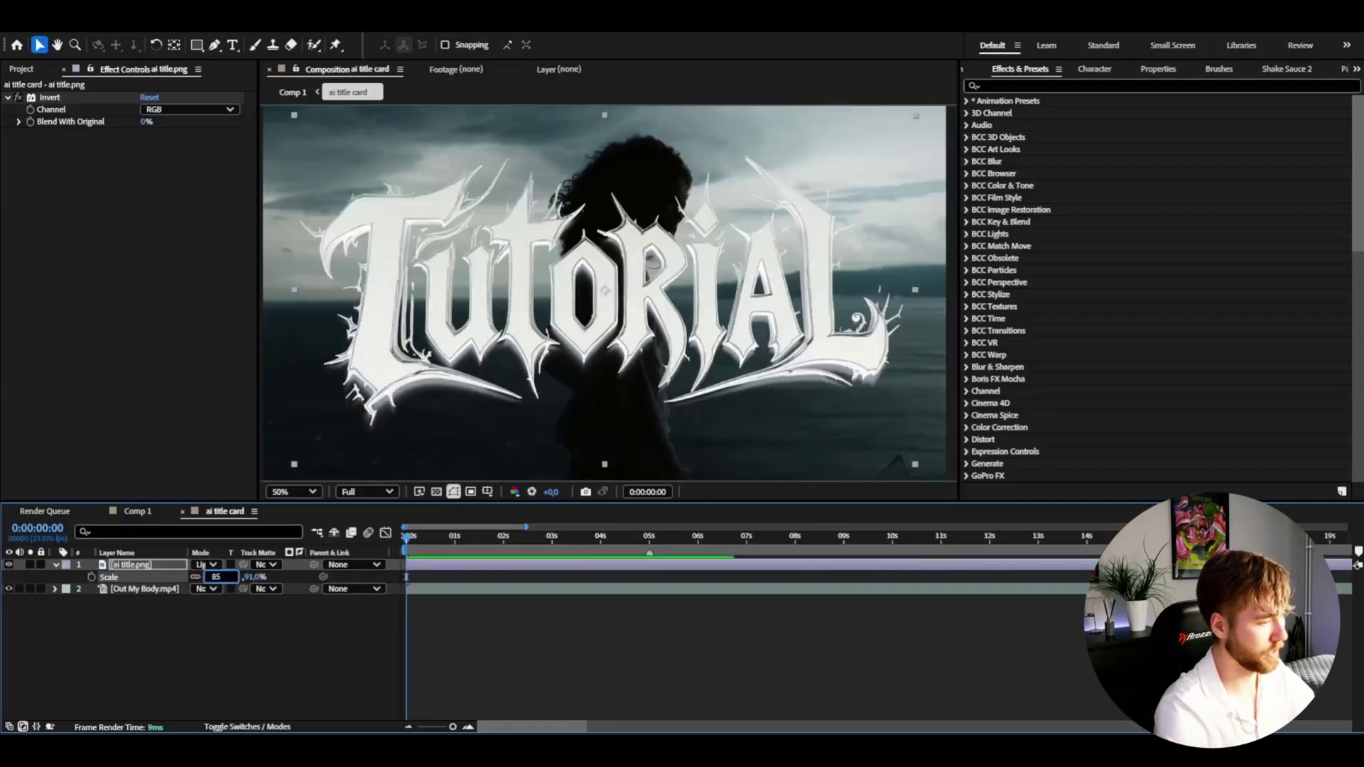
type("85")
key("Return")
left_click(91, 577)
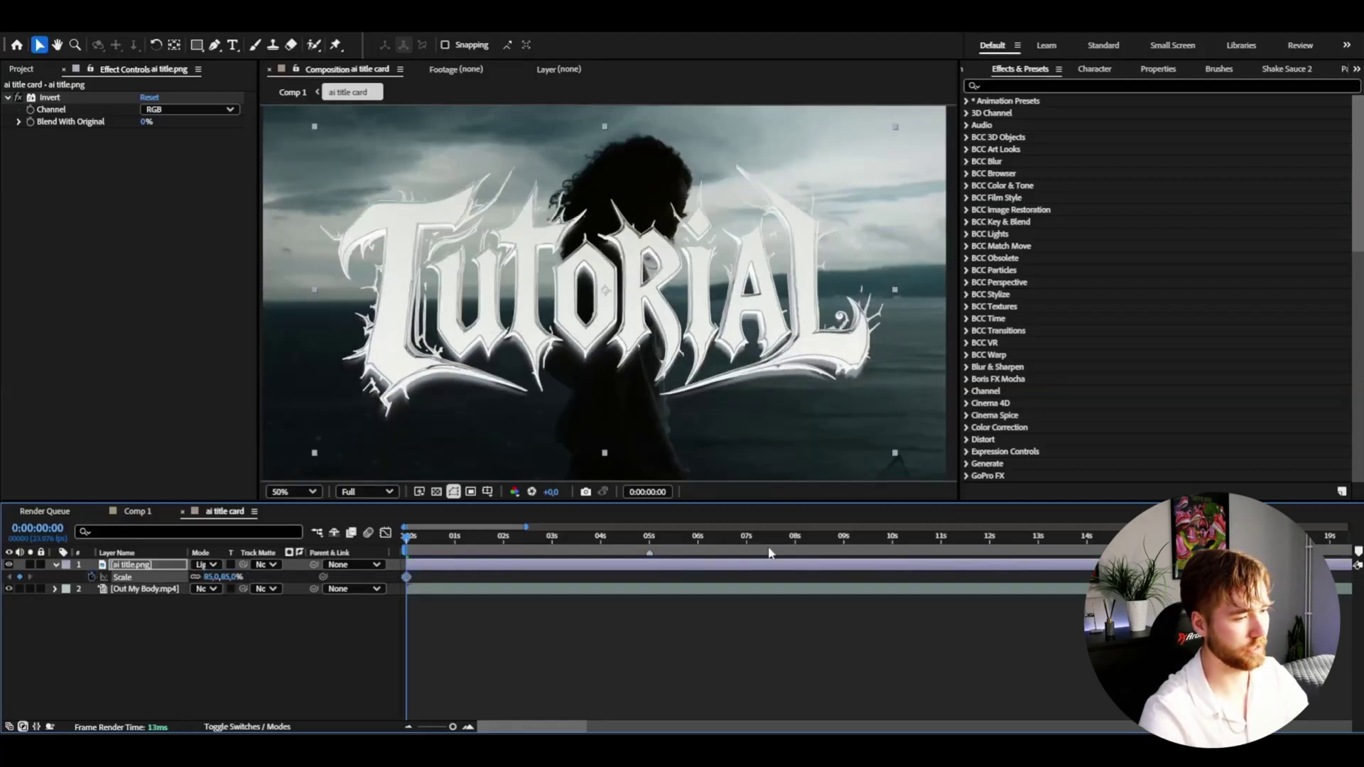
- Add a 100% Scale keyframe to the ai title.png layer at 5 seconds and preview the slow zoom
left_click_drag(769, 553, 649, 537)
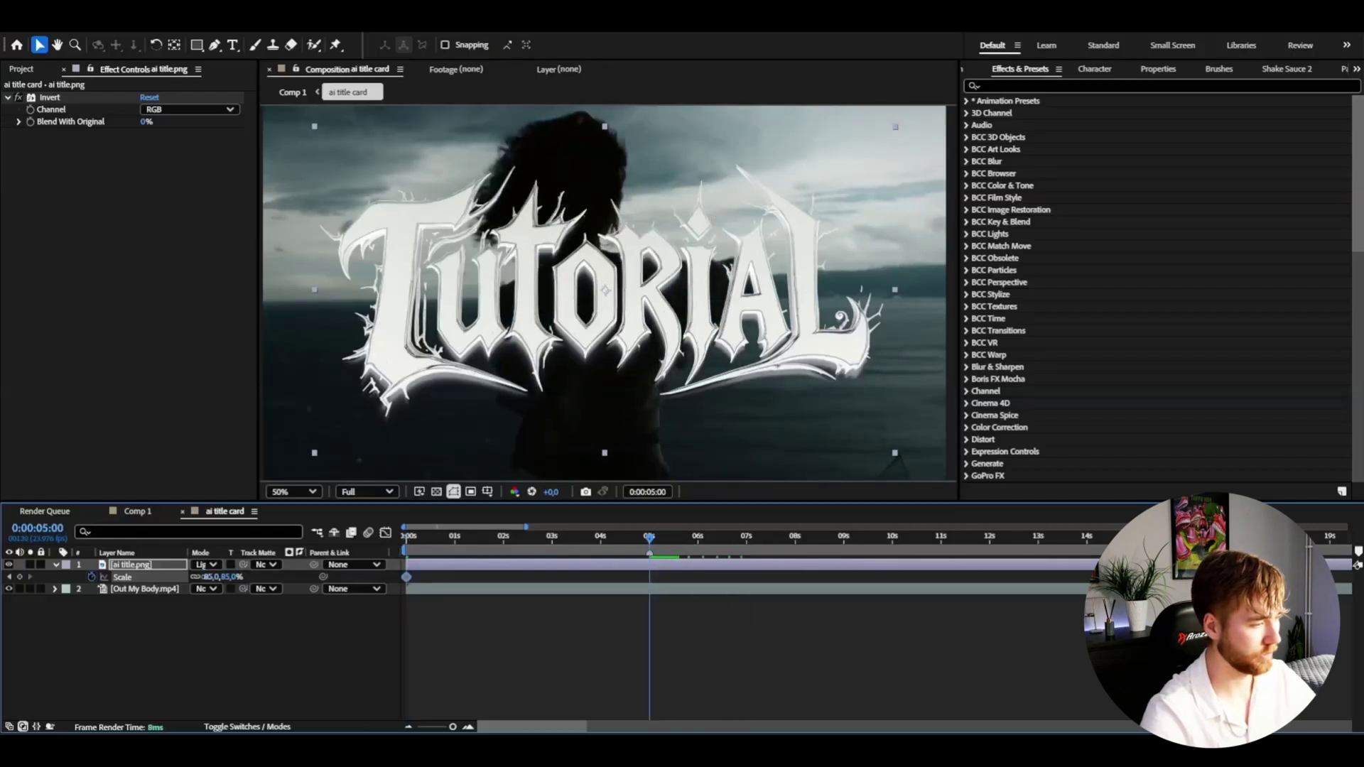
left_click(209, 576)
type("100")
key("Return")
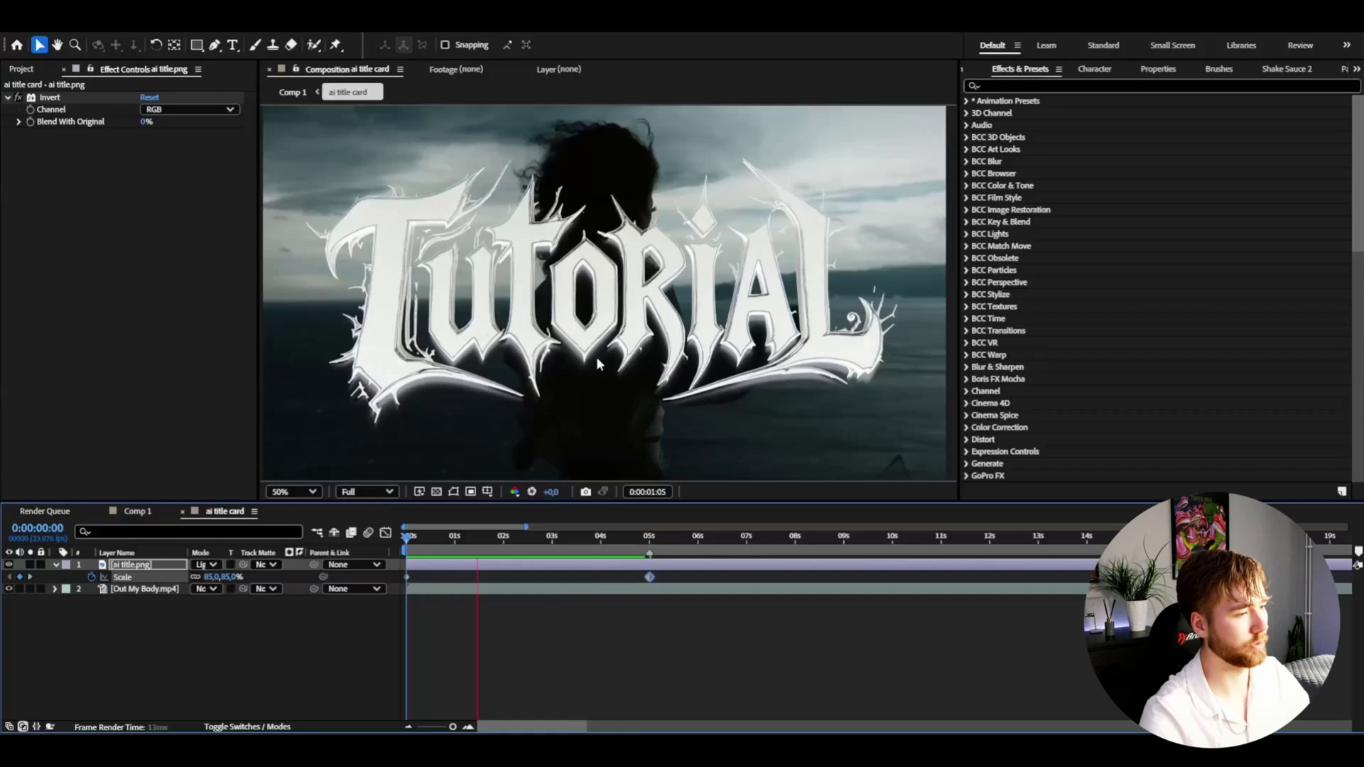
scroll(581, 380, "down", 2)
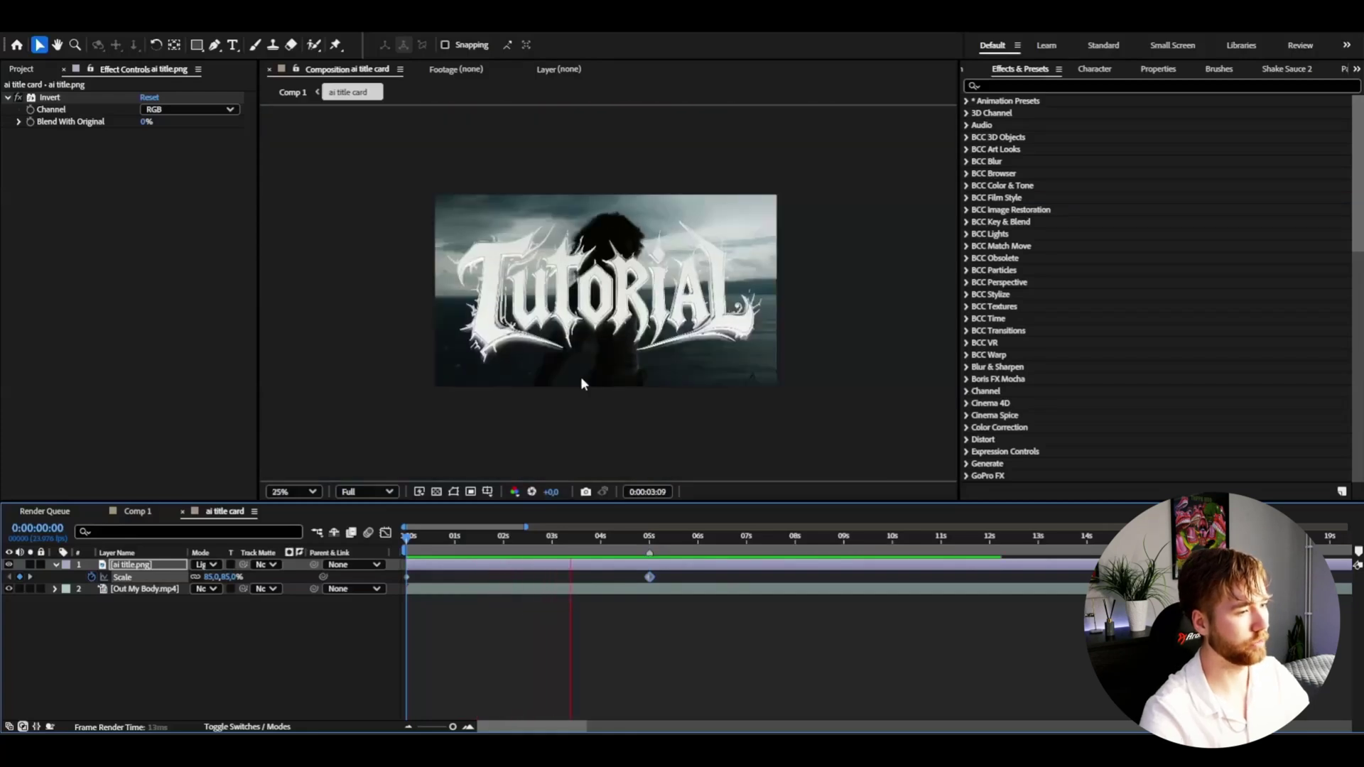
key("space")
scroll(569, 364, "up", 2)
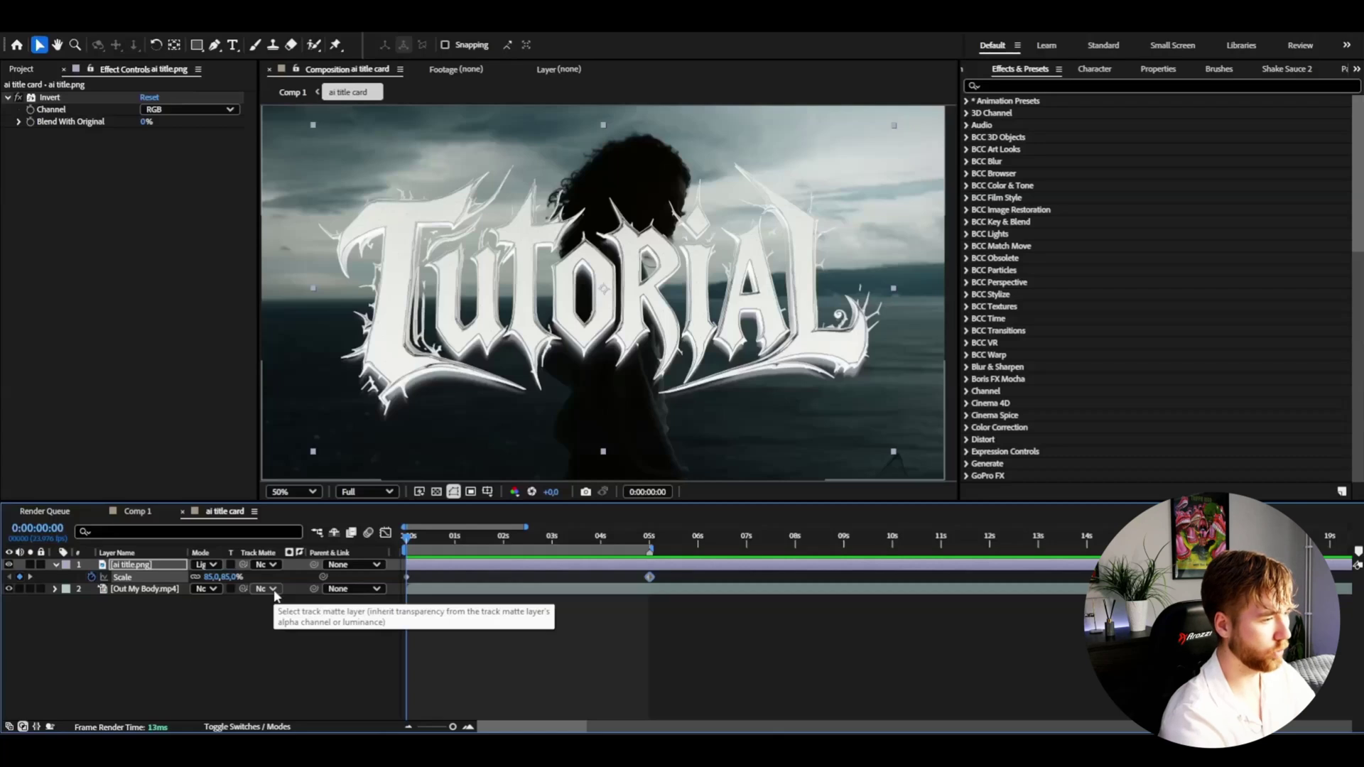
- Add an adjustment layer above the title, apply S_DissolveLuma to it and set Dissolve Percent to 100%
key("ctrl+alt+y")
key("ctrl+space")
type("diss")
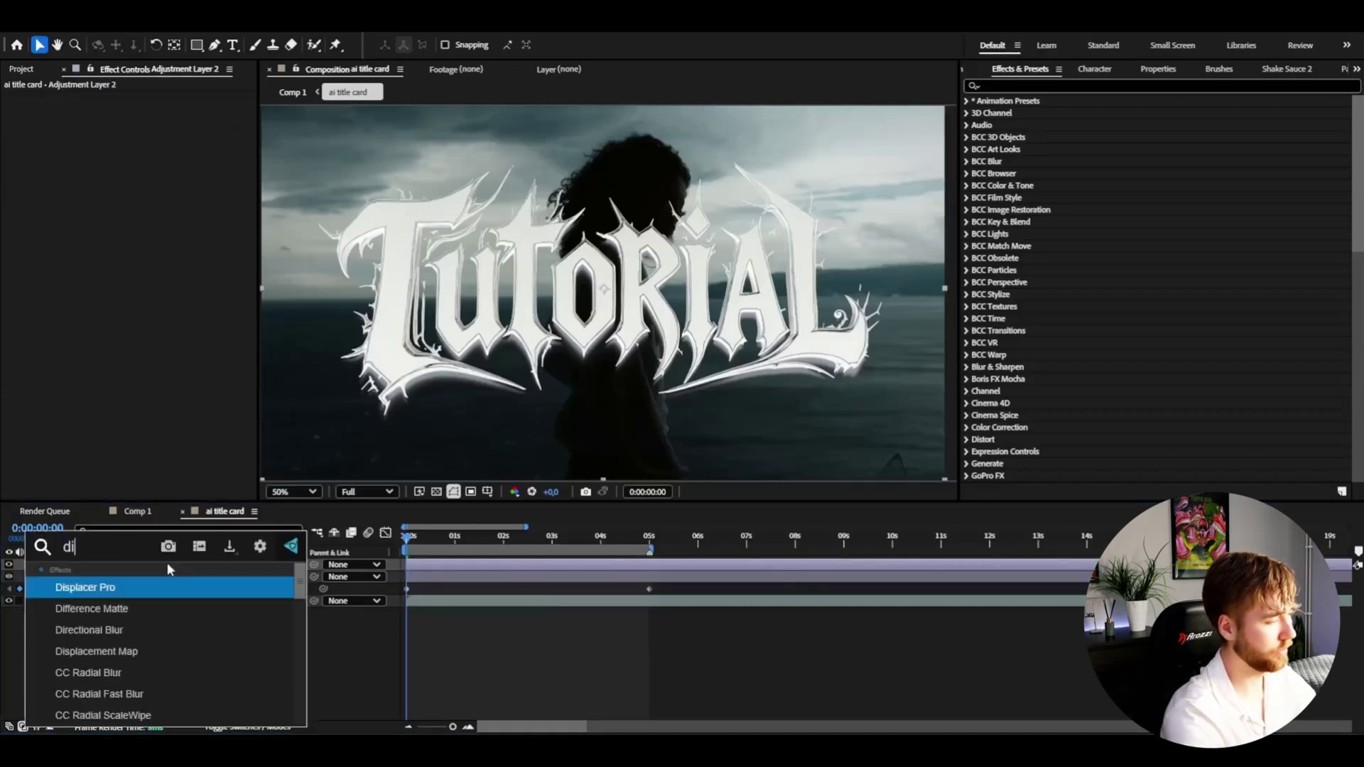
key("Return")
left_click_drag(150, 170, 361, 181)
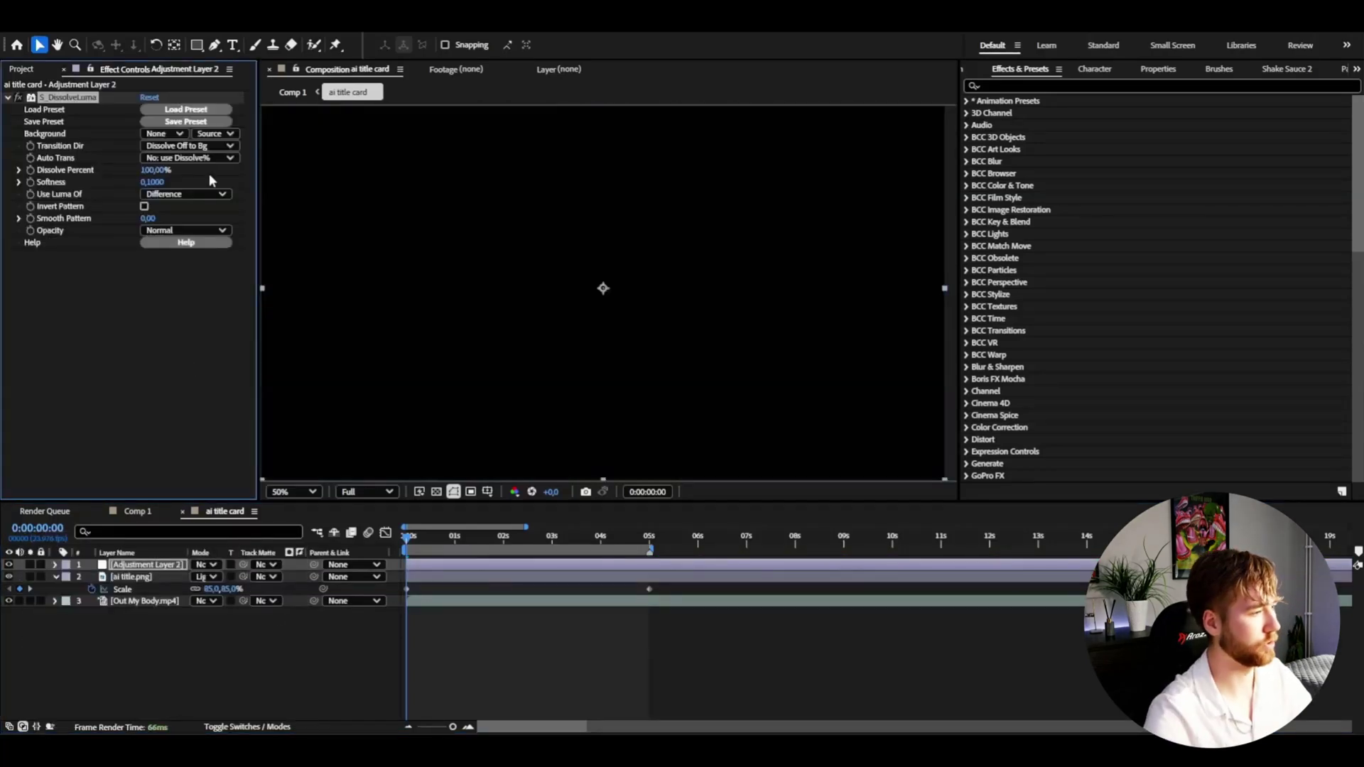
left_click(158, 306)
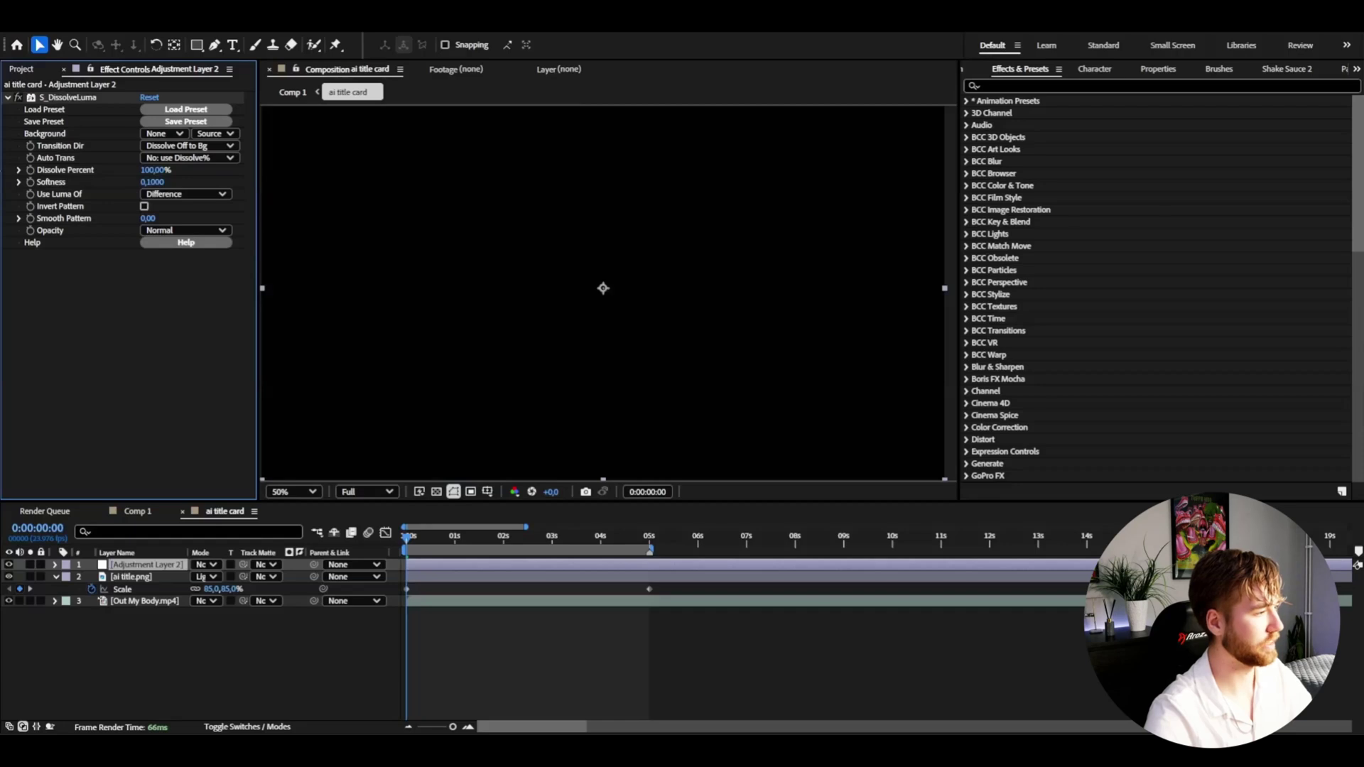
- Keyframe Dissolve Percent from 100% at the start to a lower value at 5 seconds and set Softness to 0.3
left_click(30, 173)
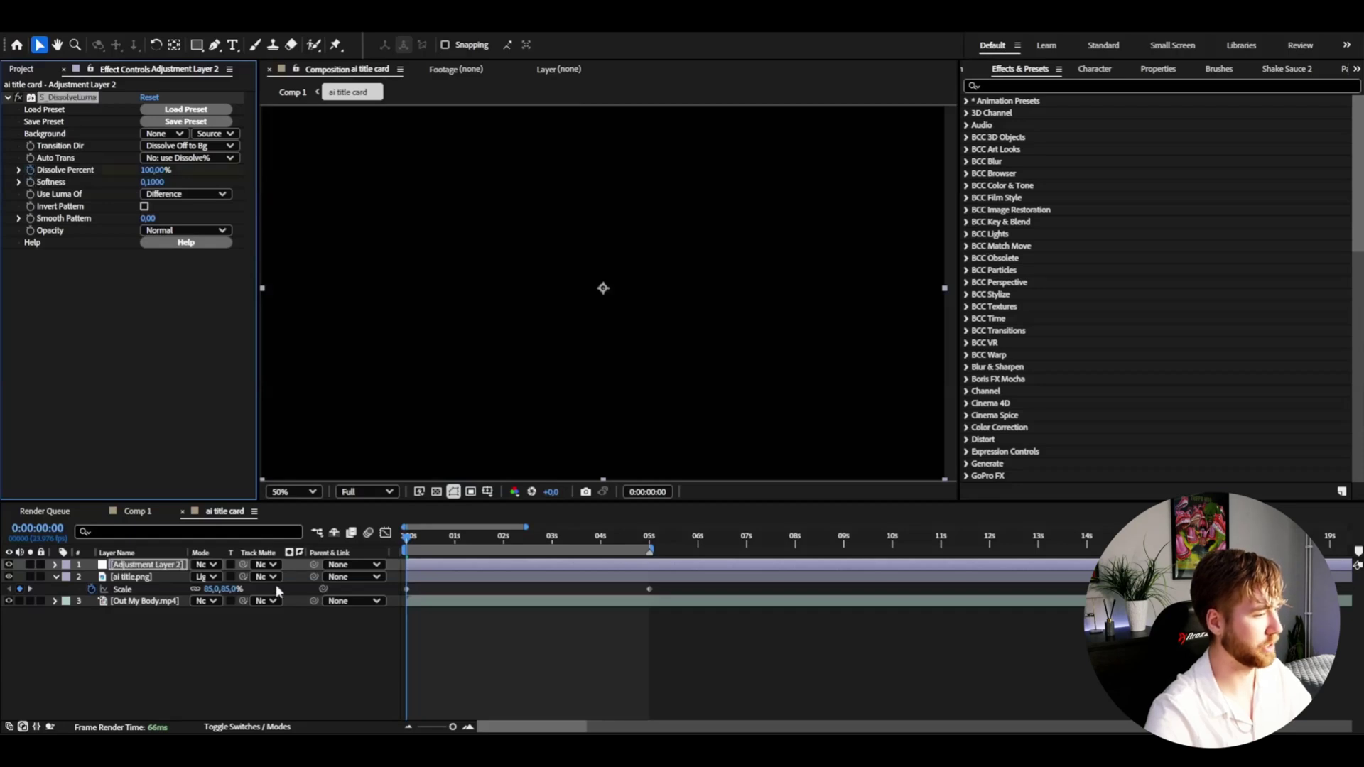
left_click(649, 536)
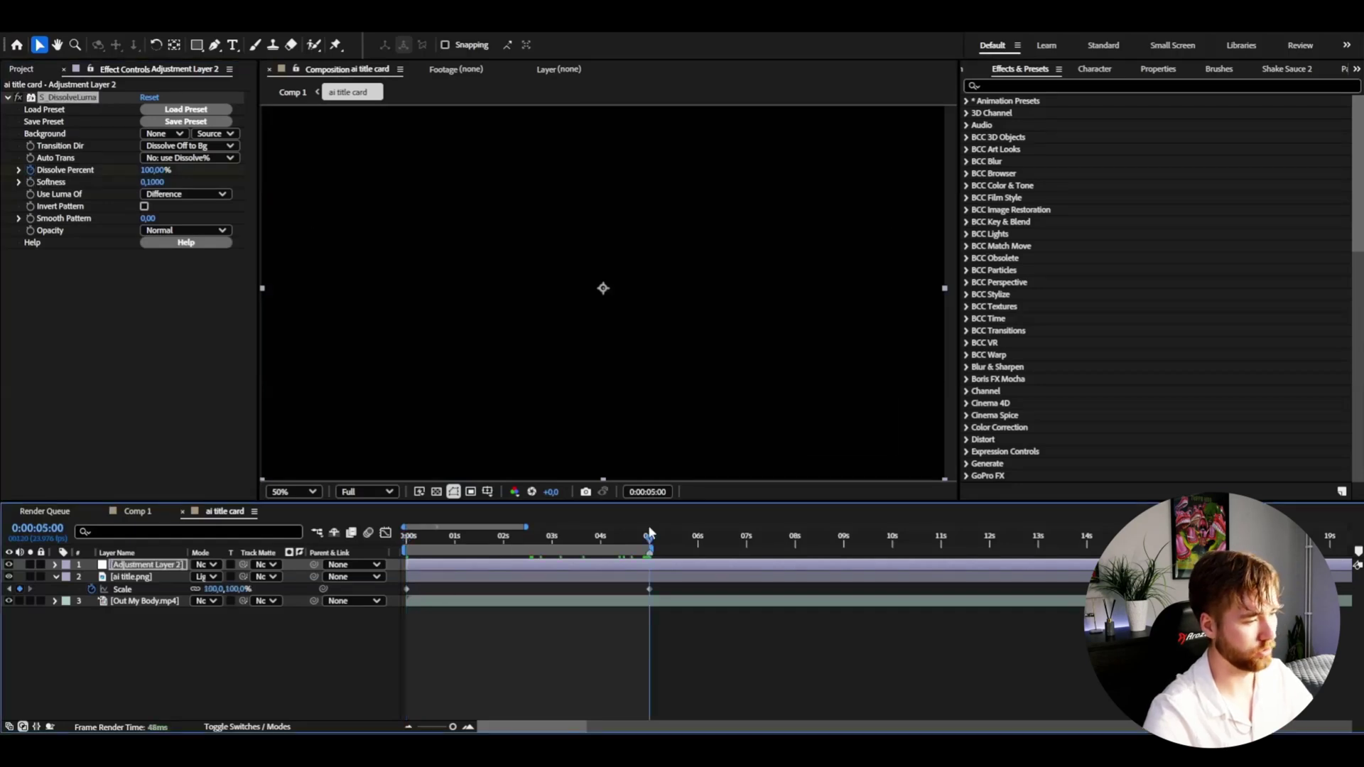
left_click(154, 170)
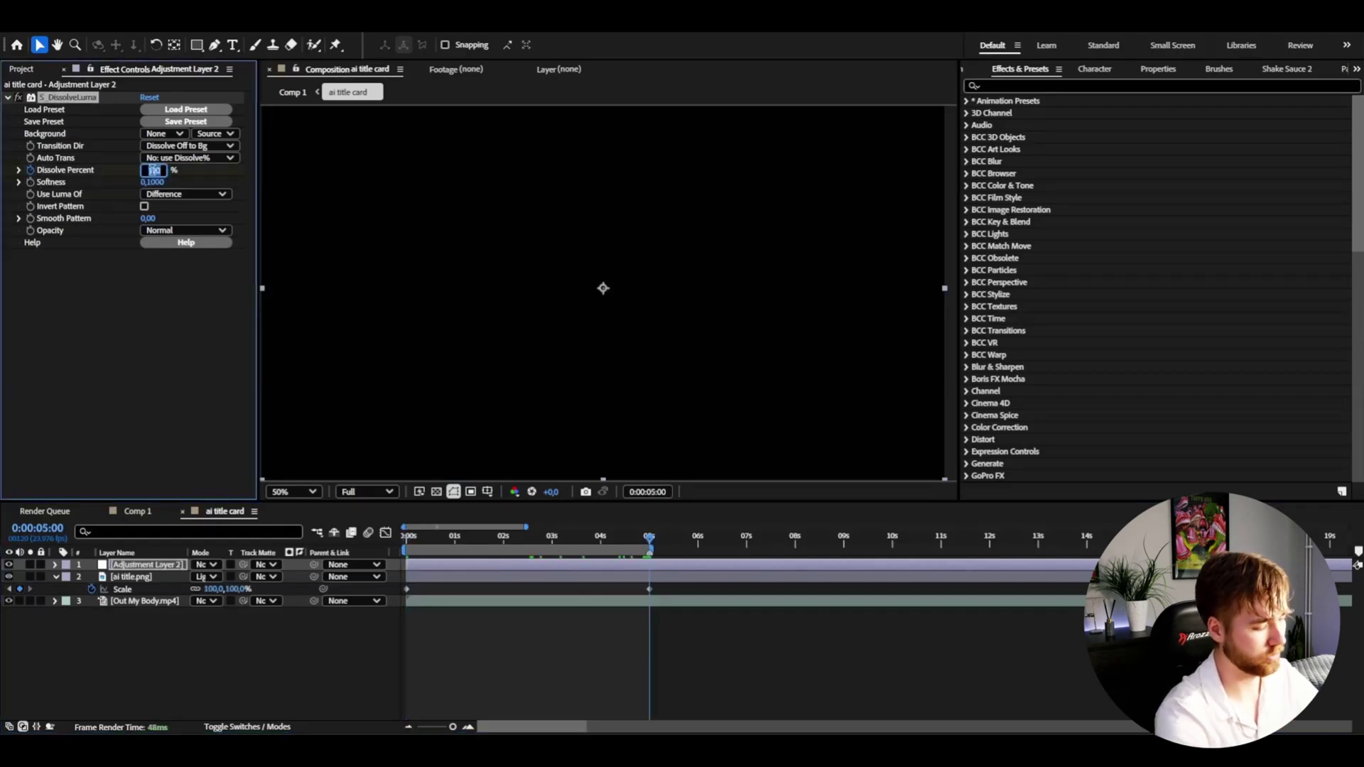
key("space")
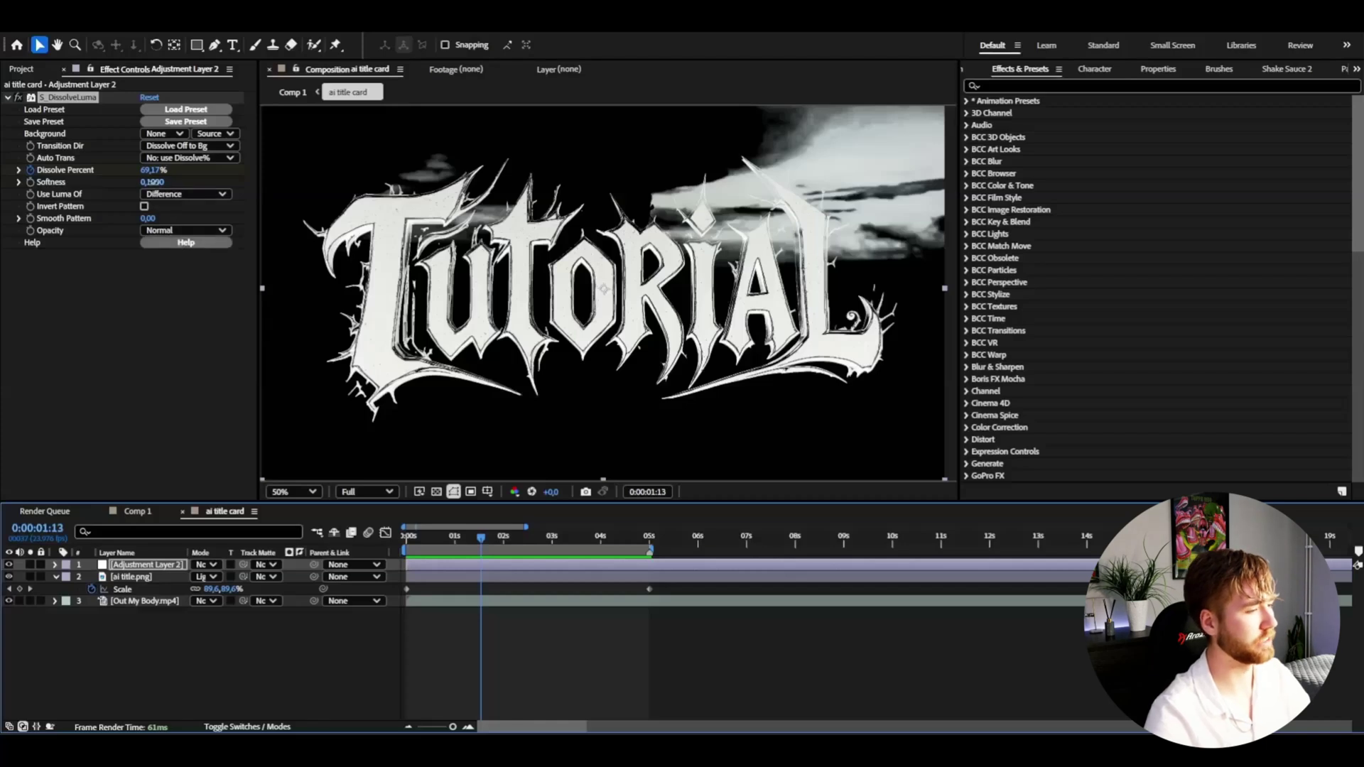
left_click_drag(152, 182, 168, 184)
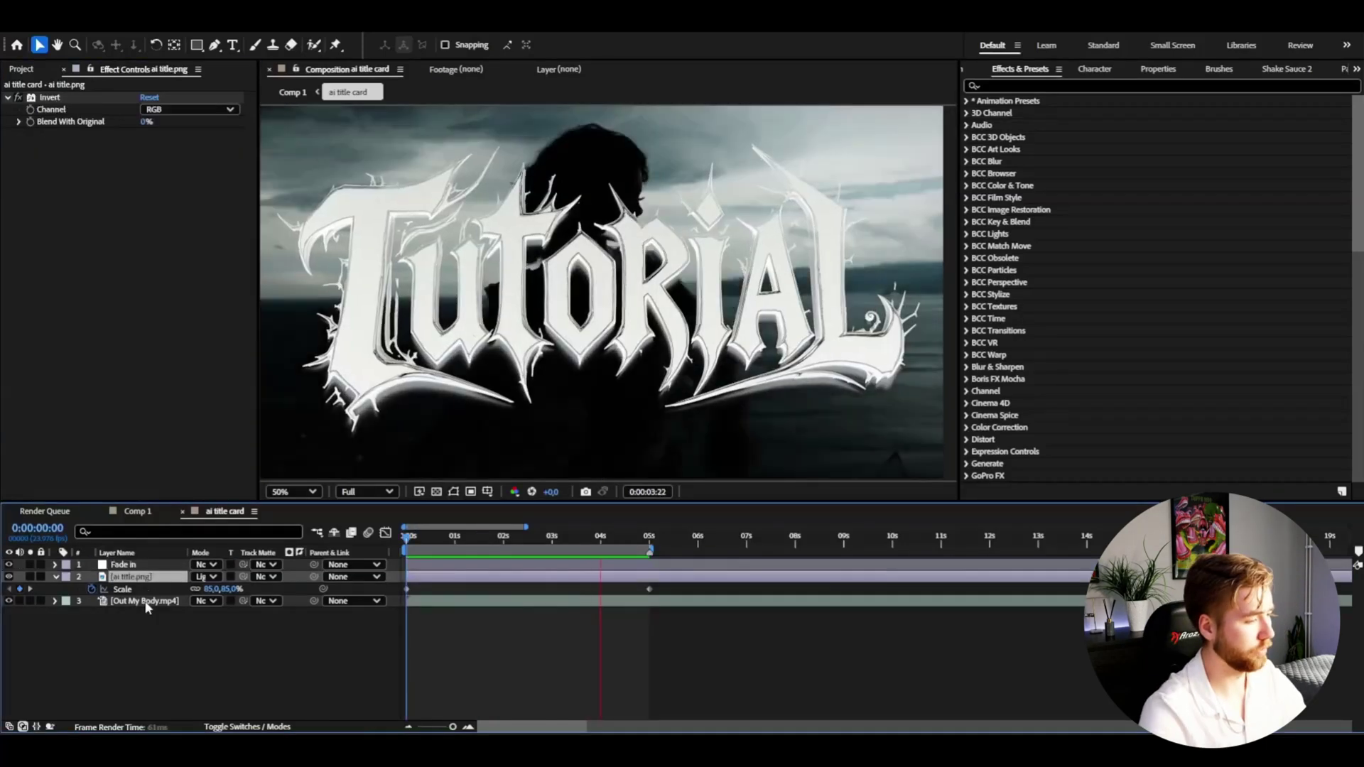
- Apply CC Vignette to the Out My Body.mp4 layer with Angle of View 70 and Amount 150
left_click(528, 601)
key("ctrl+space")
type("vign")
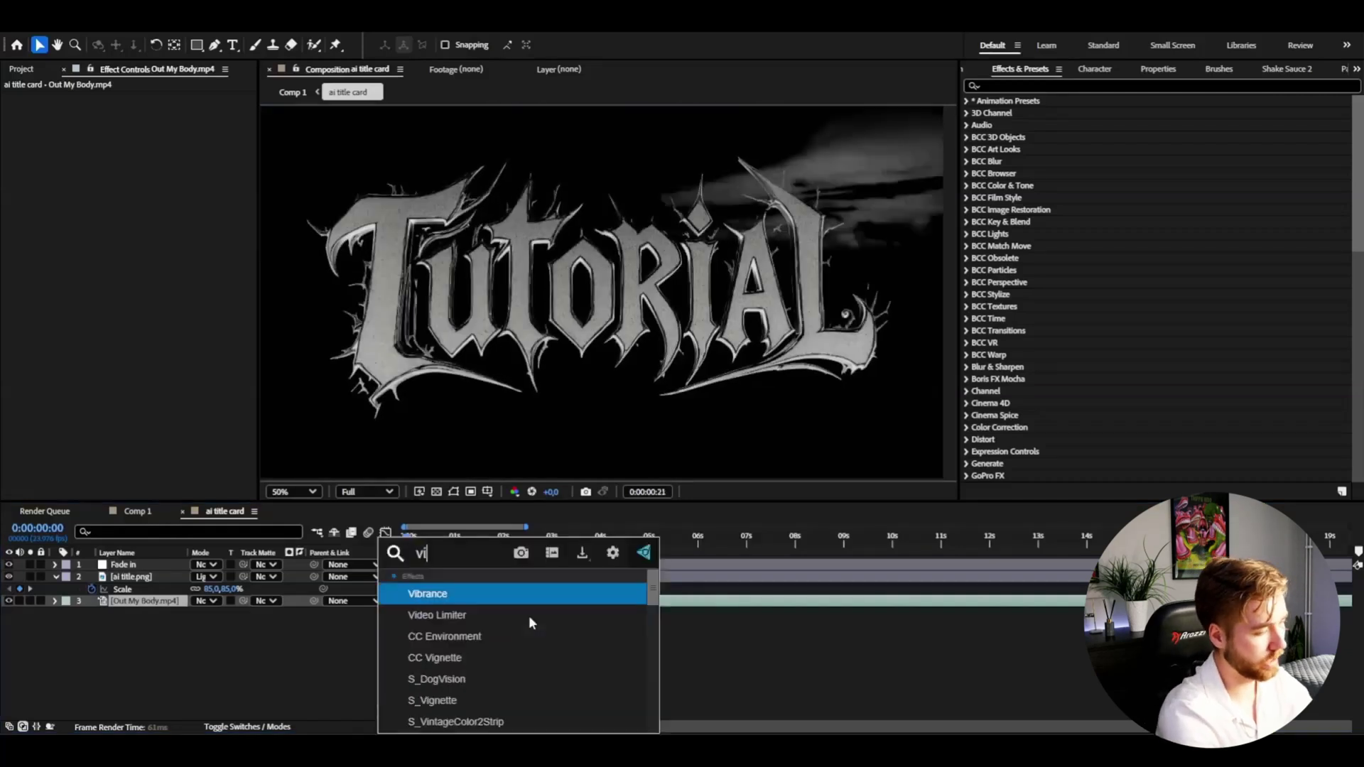
key("Return")
left_click(150, 121)
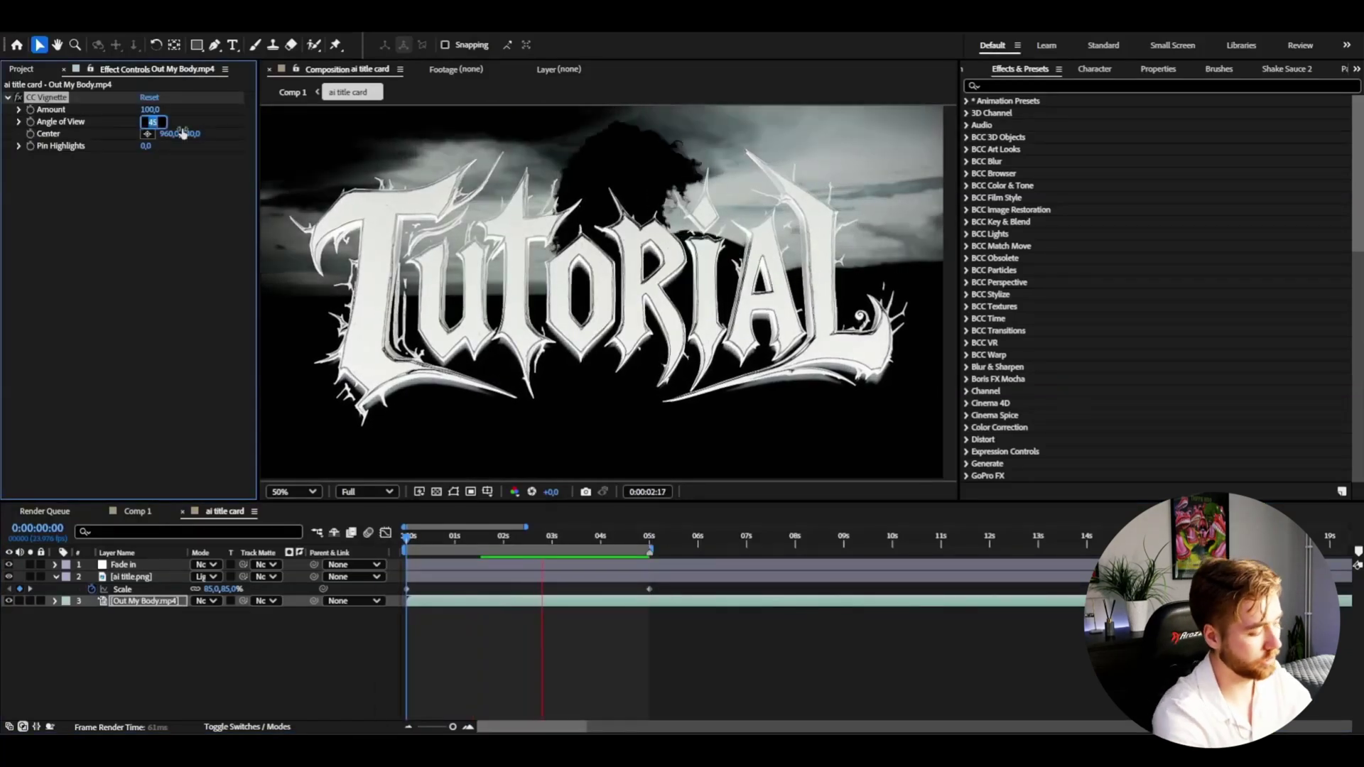
type("70")
key("Return")
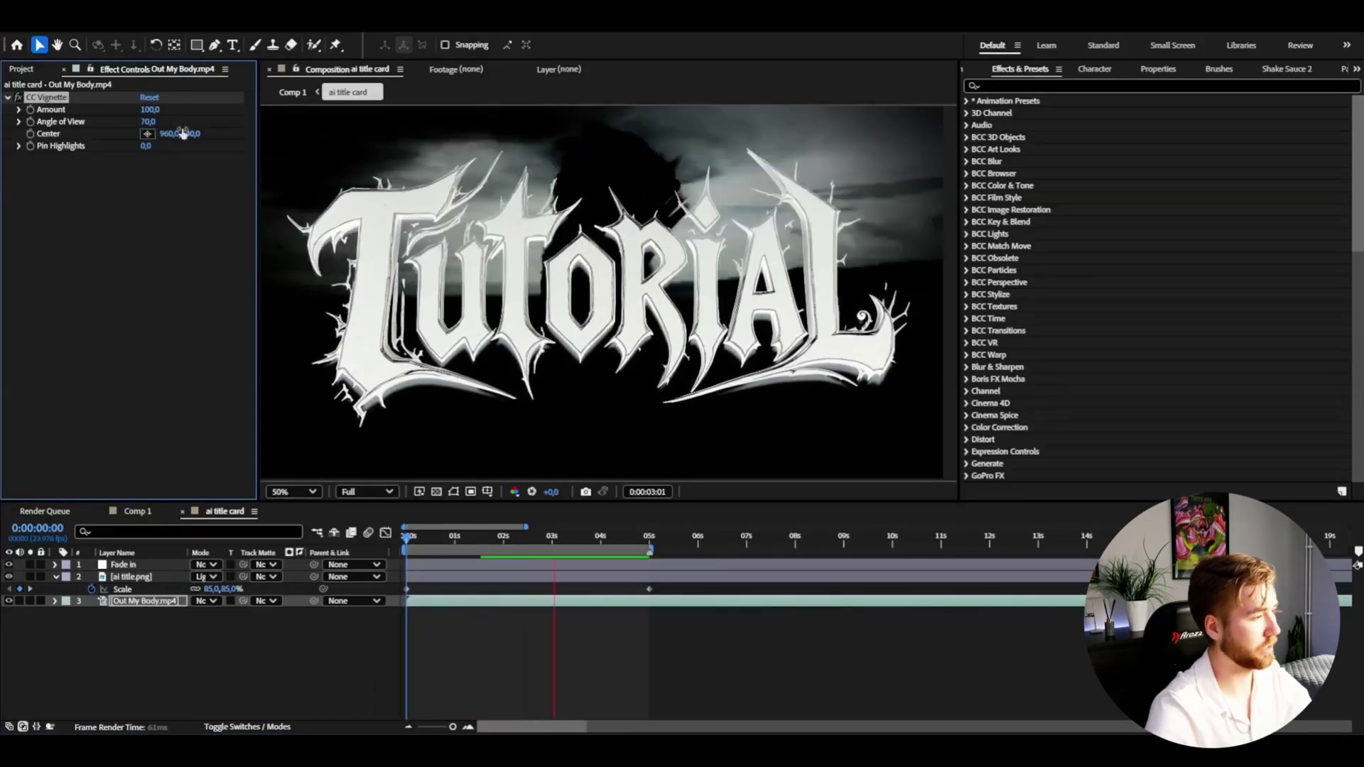
left_click(150, 110)
type("150")
key("Return")
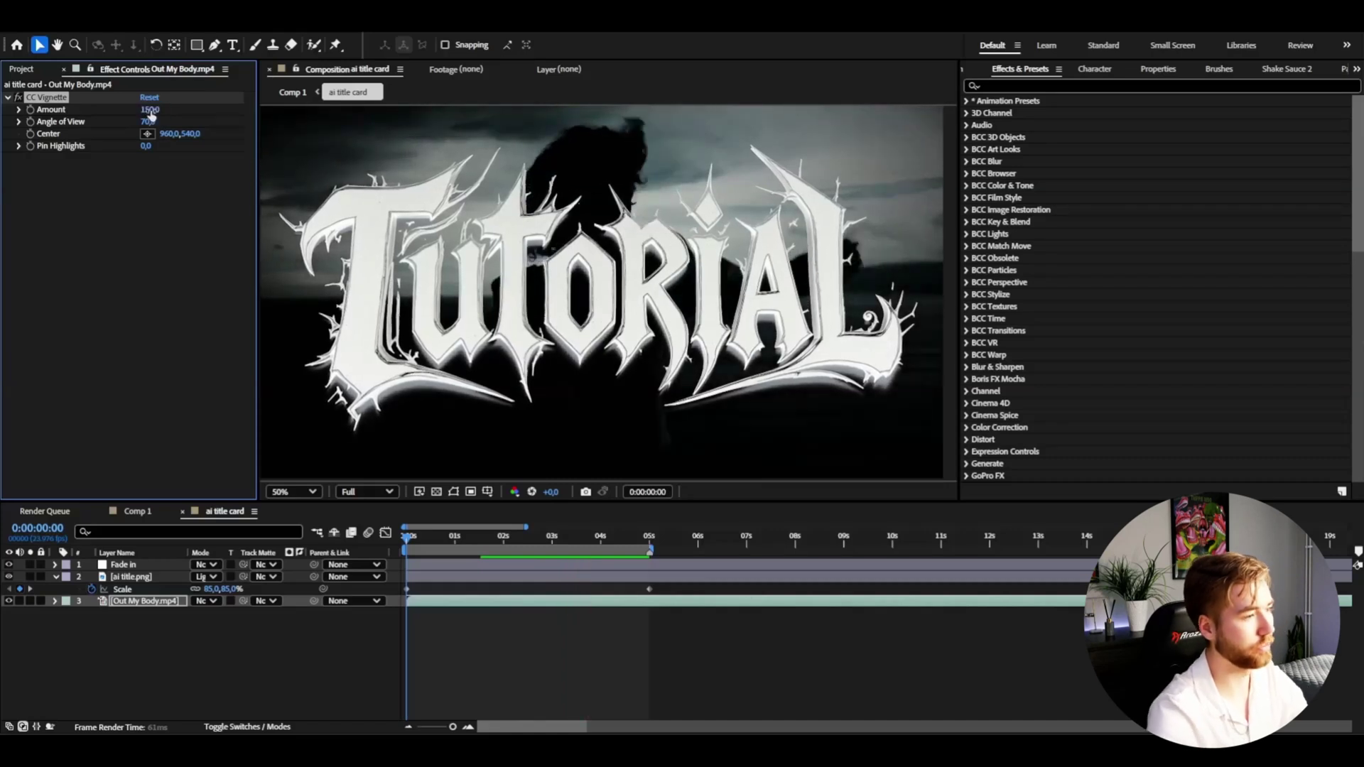
- Add an adjustment layer above Fade in and apply the Dark Grungy Scanlines user preset to it
left_click(127, 565)
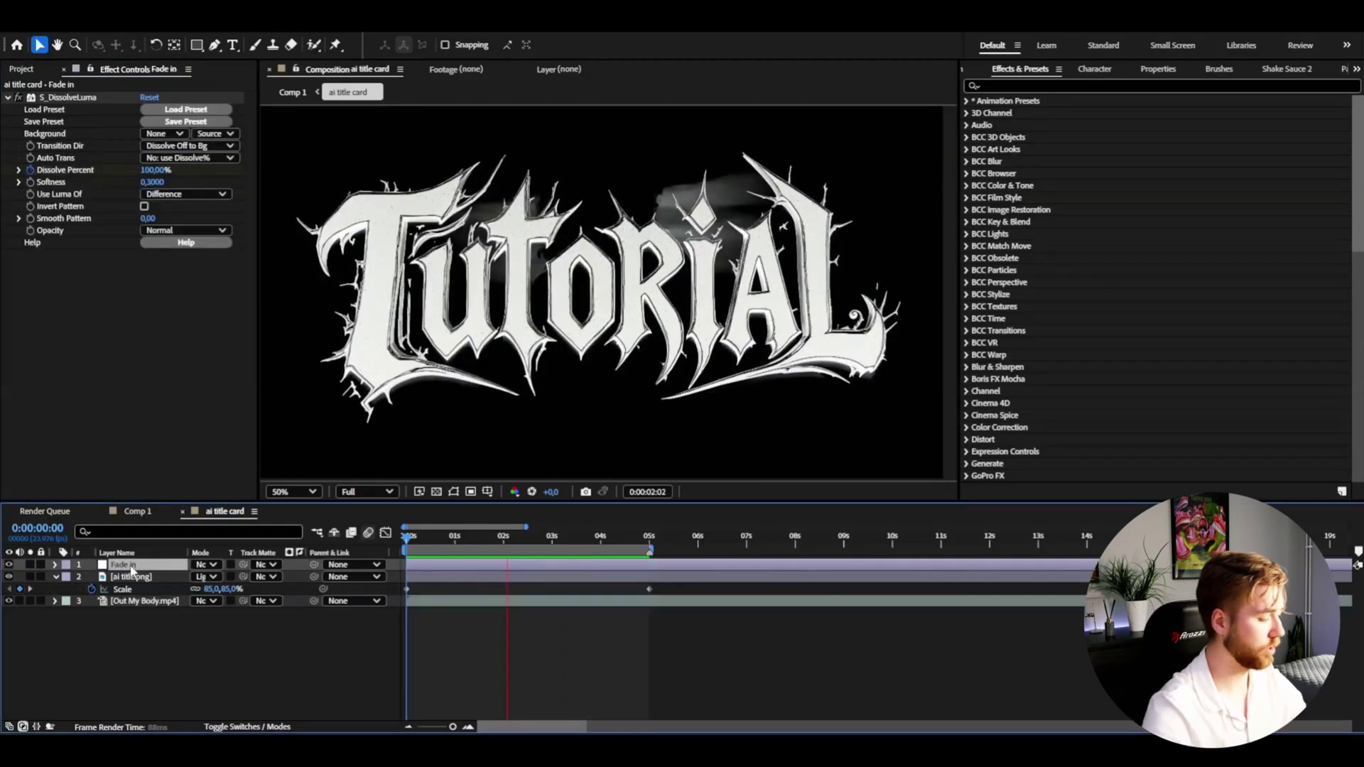
key("ctrl+alt+y")
left_click(967, 101)
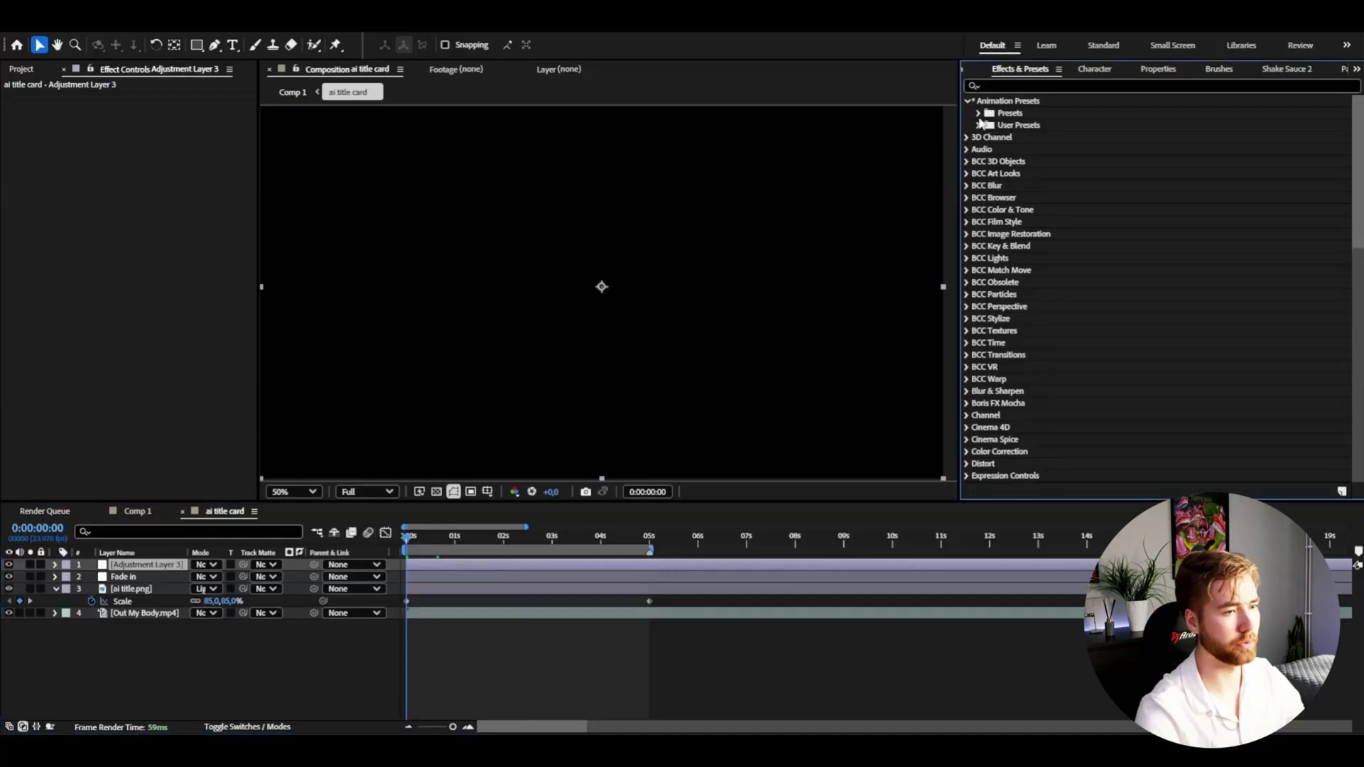
left_click(980, 126)
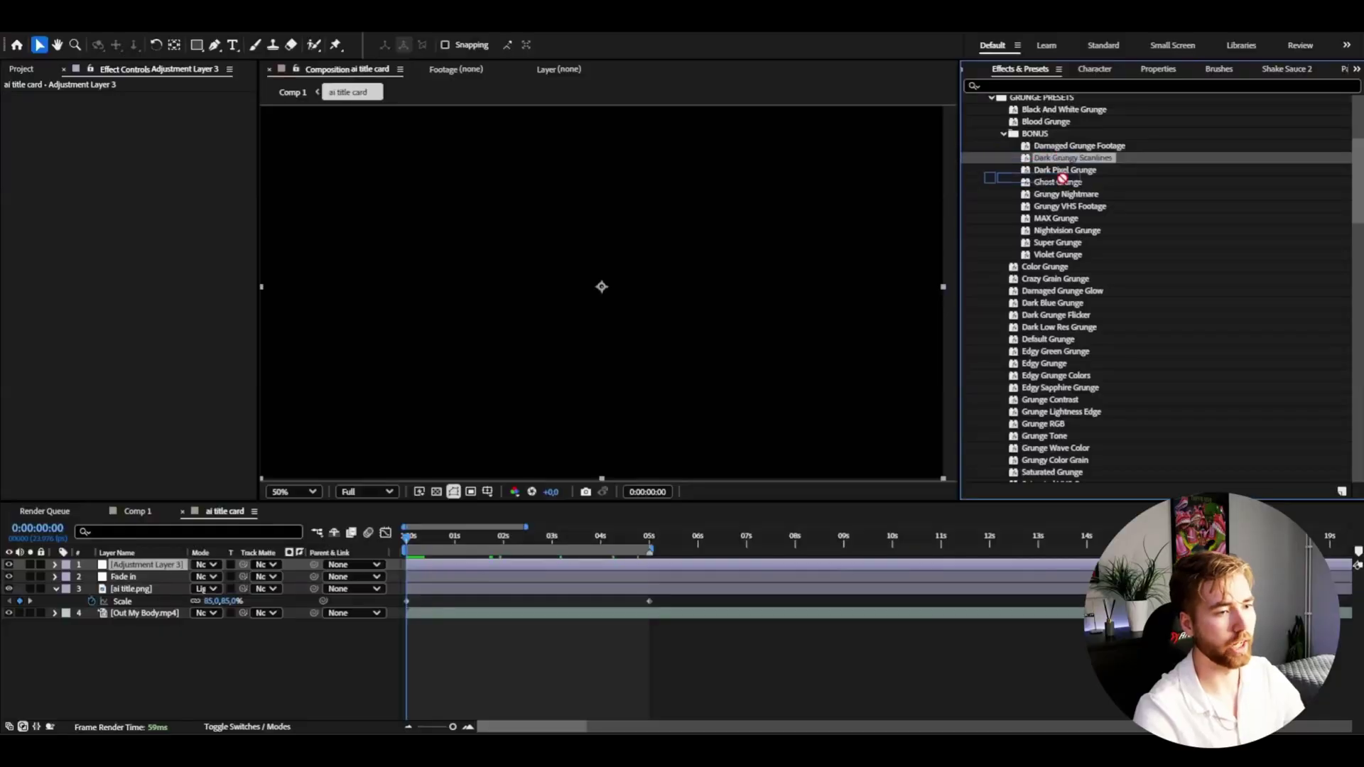
left_click_drag(1072, 183, 138, 564)
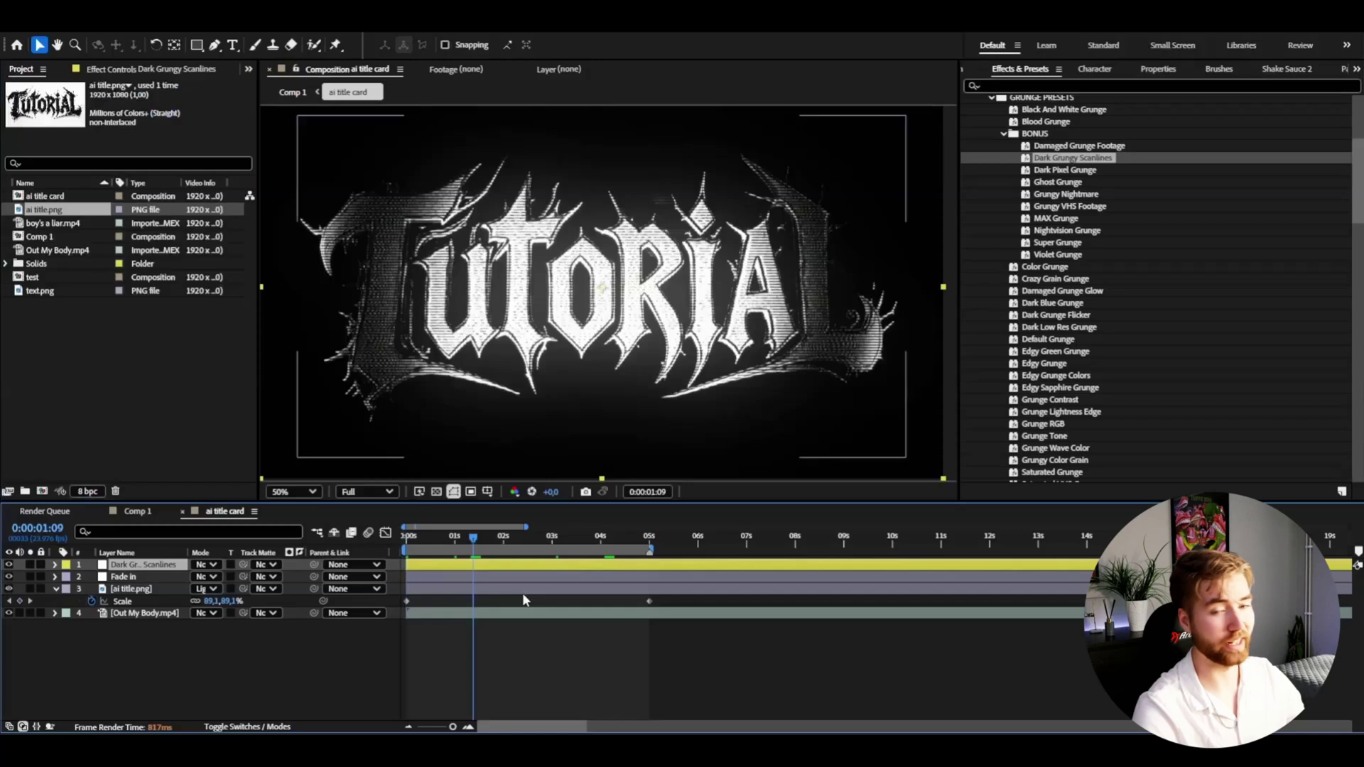
- Create another new adjustment layer above the Dark Grungy Scanlines layer
right_click(139, 668)
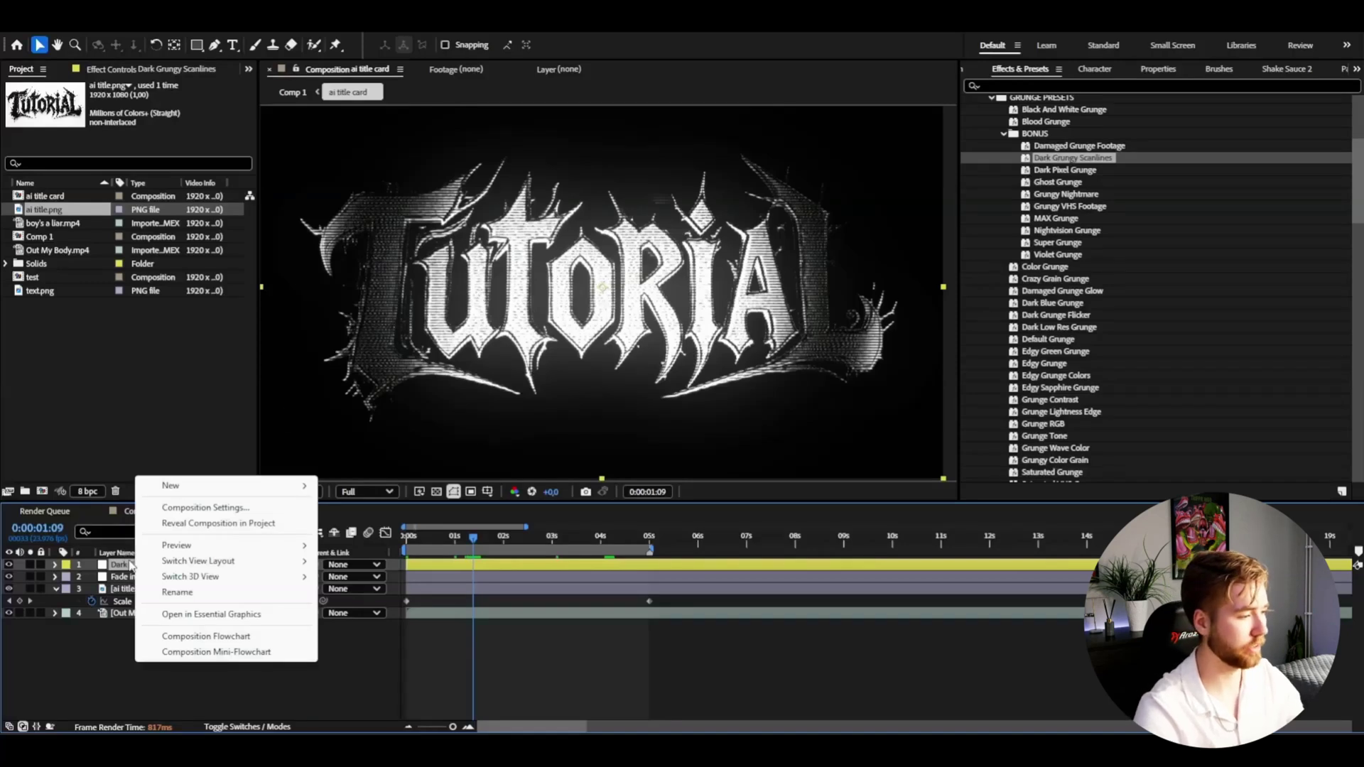
left_click(122, 671)
right_click(120, 673)
mouse_move(230, 495)
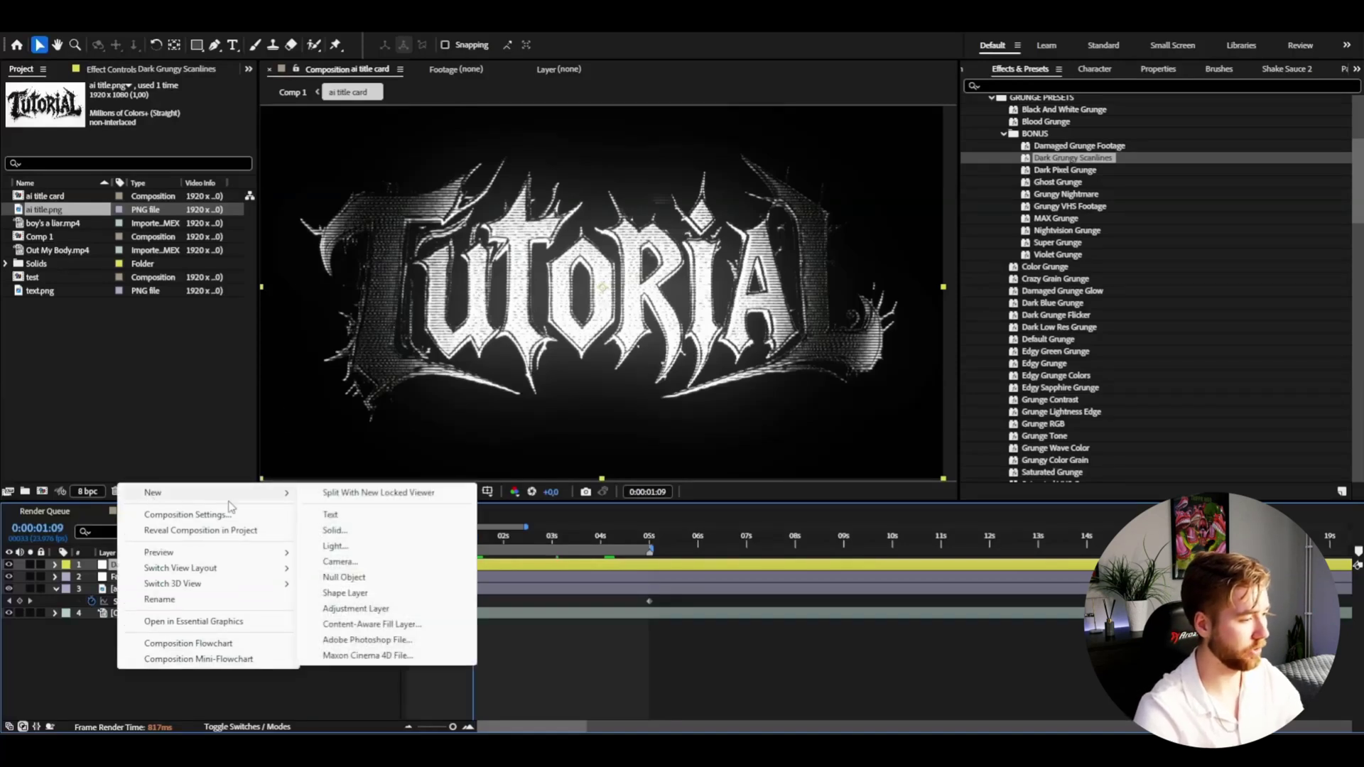
left_click(355, 609)
- Apply Curves with a wave-shaped RGB curve to the new adjustment layer and move it beneath the Dark Grungy Scanlines layer
key("ctrl+space")
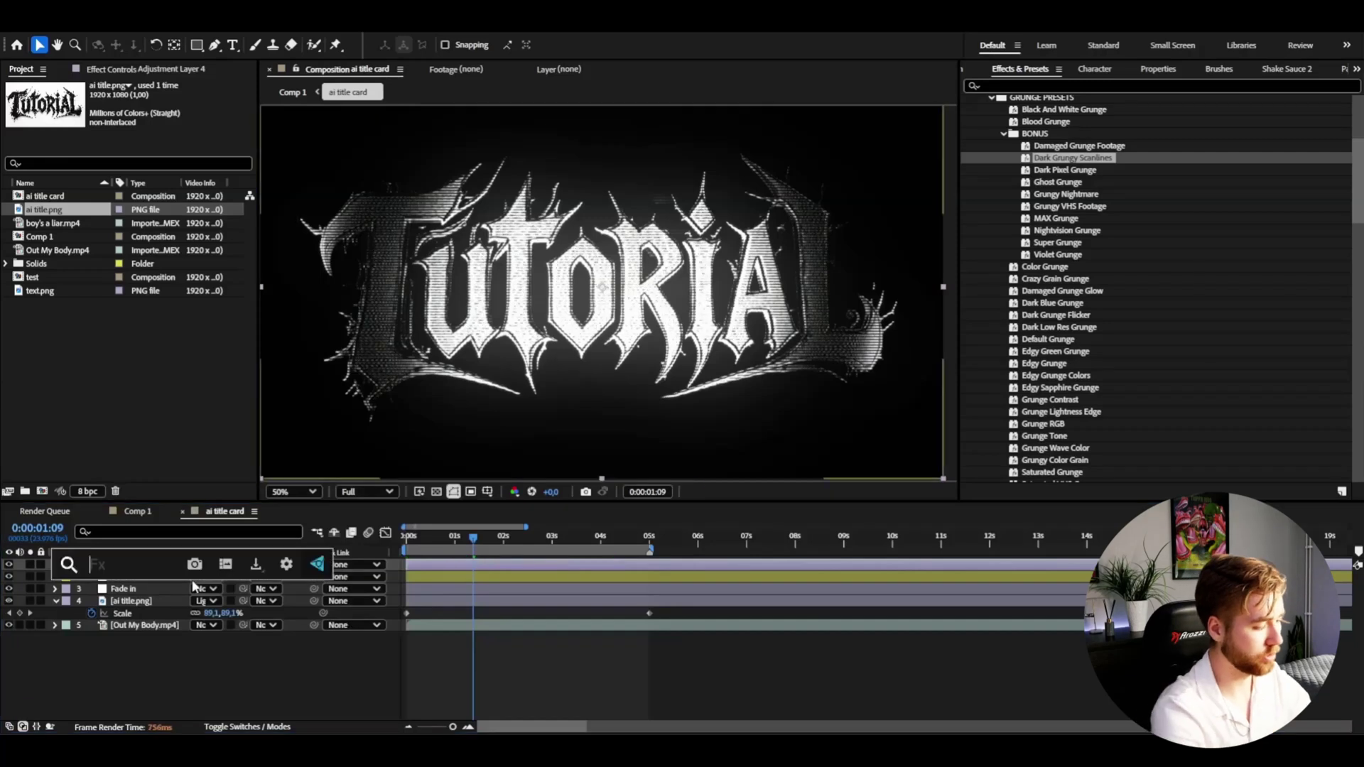
type("curv")
key("Return")
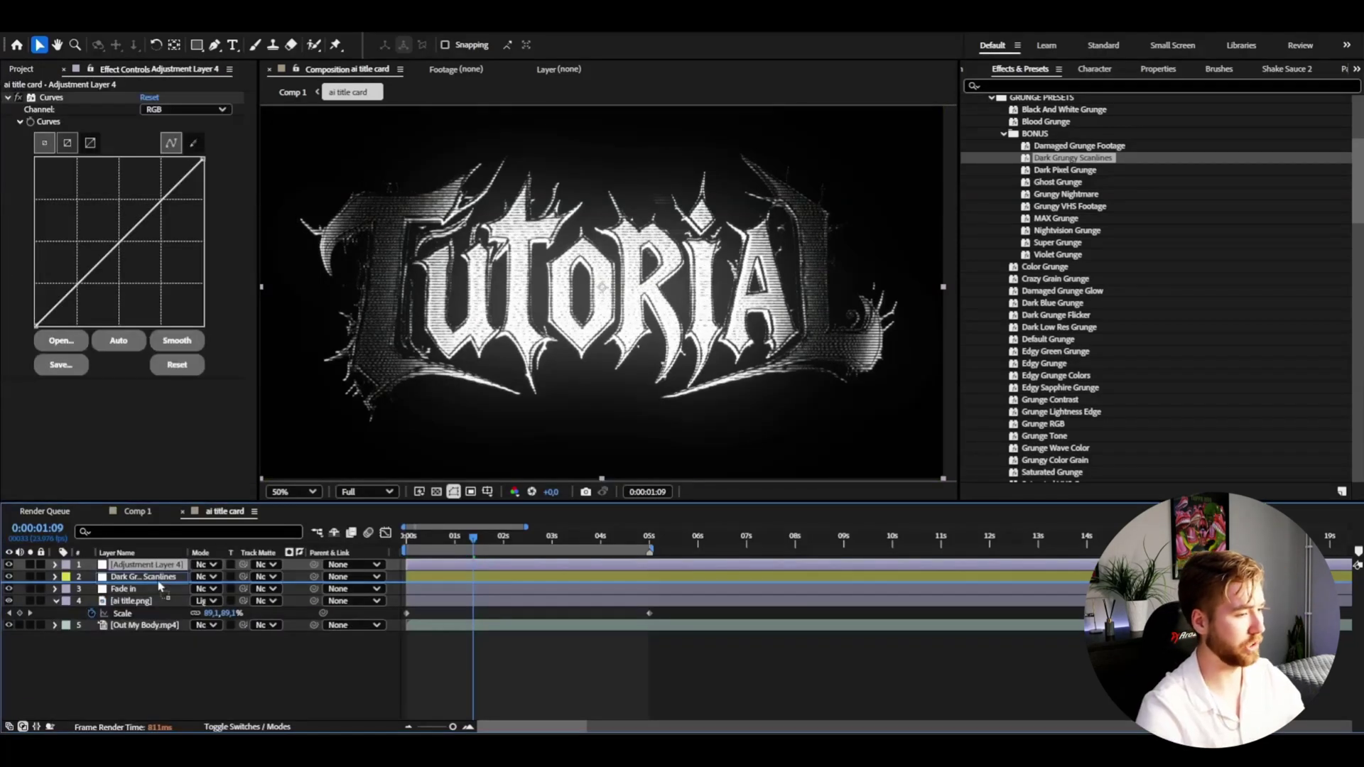
left_click_drag(159, 584, 159, 582)
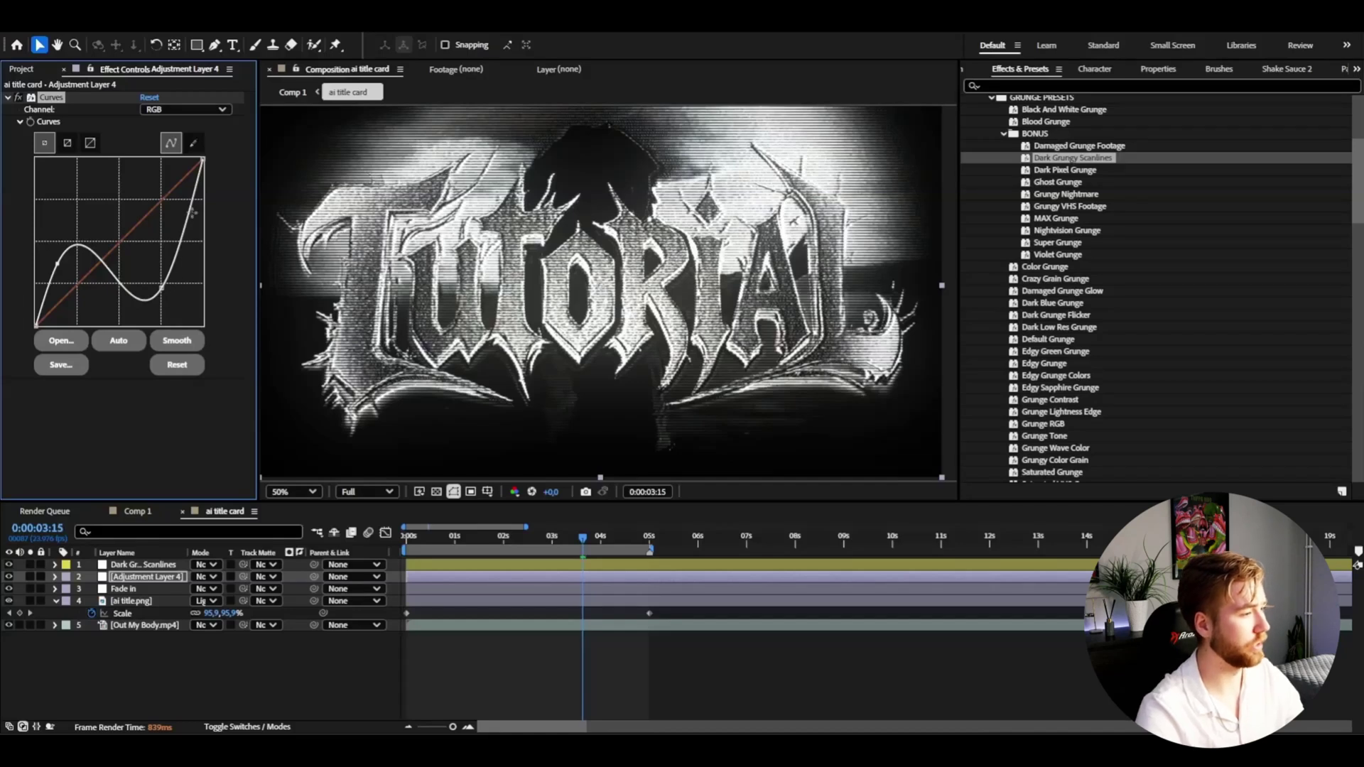
left_click(463, 536)
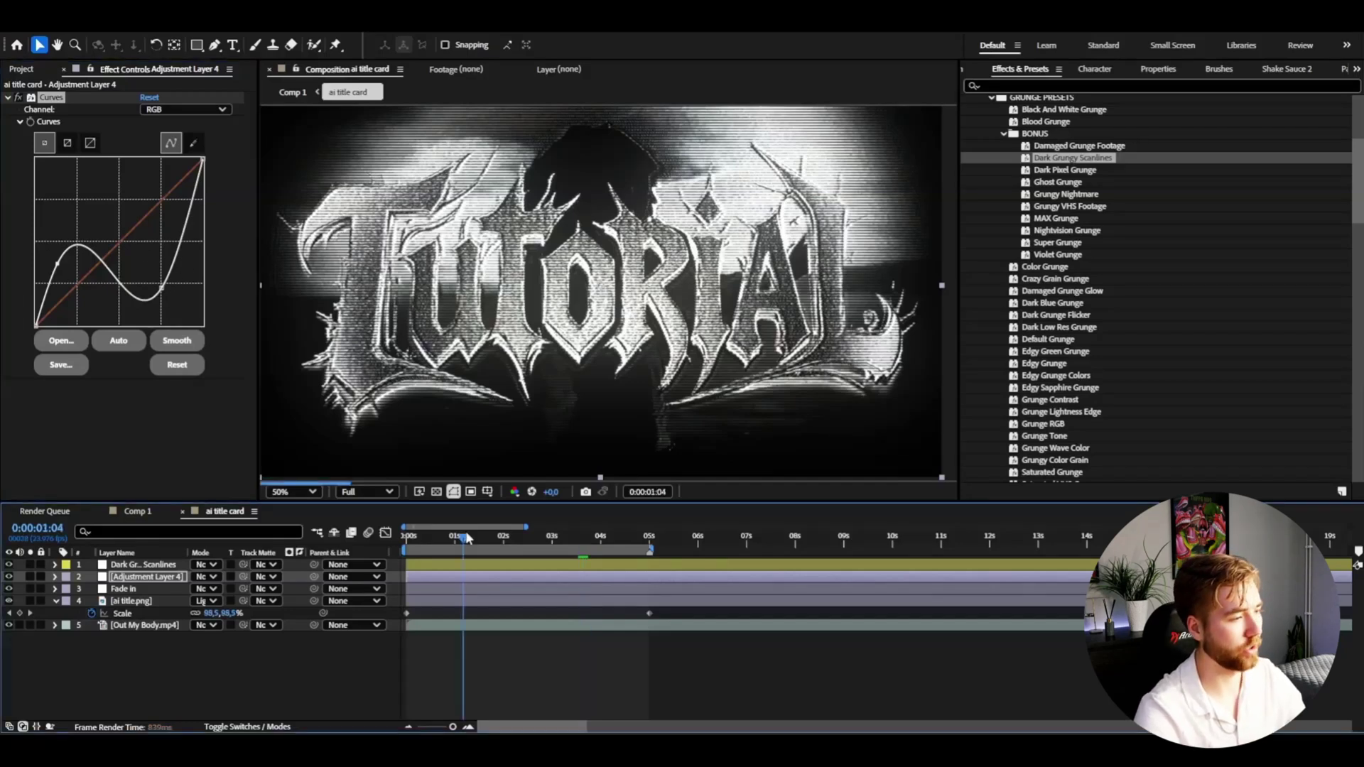